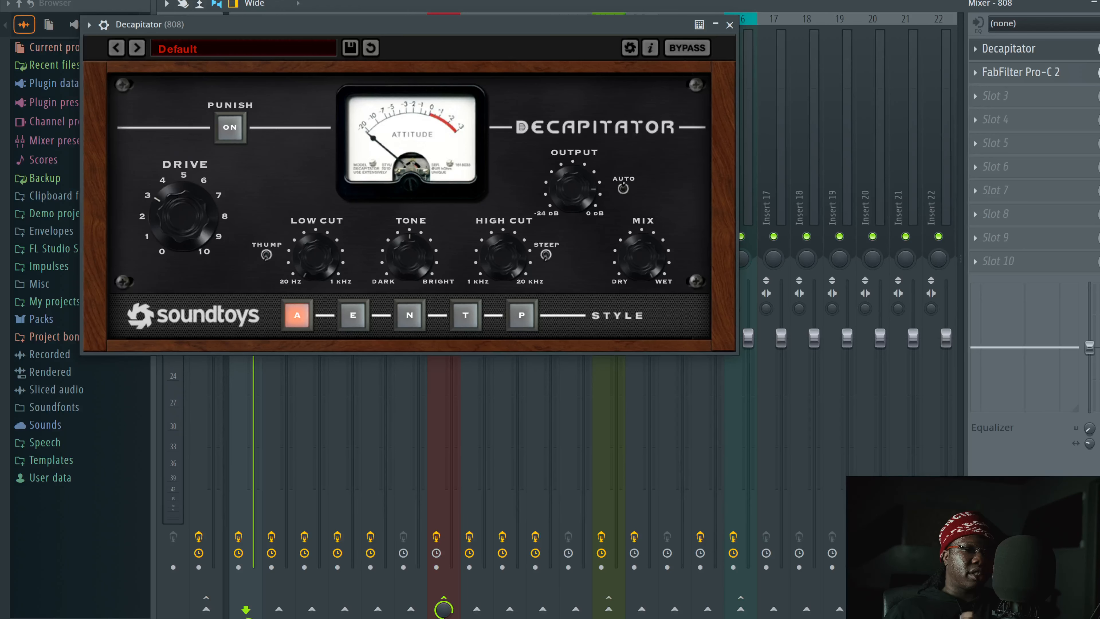
# Close Decapitator and review the FabFilter Pro-C 2 compressor settings and level meters on the 808 track
pyautogui.click(729, 26)
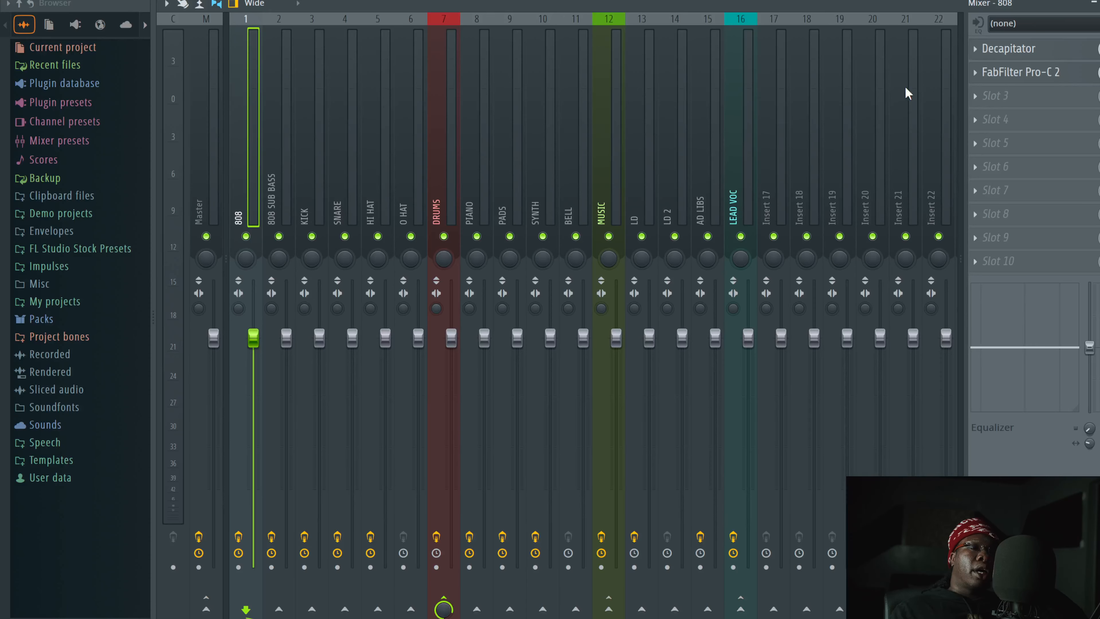
pyautogui.click(1032, 72)
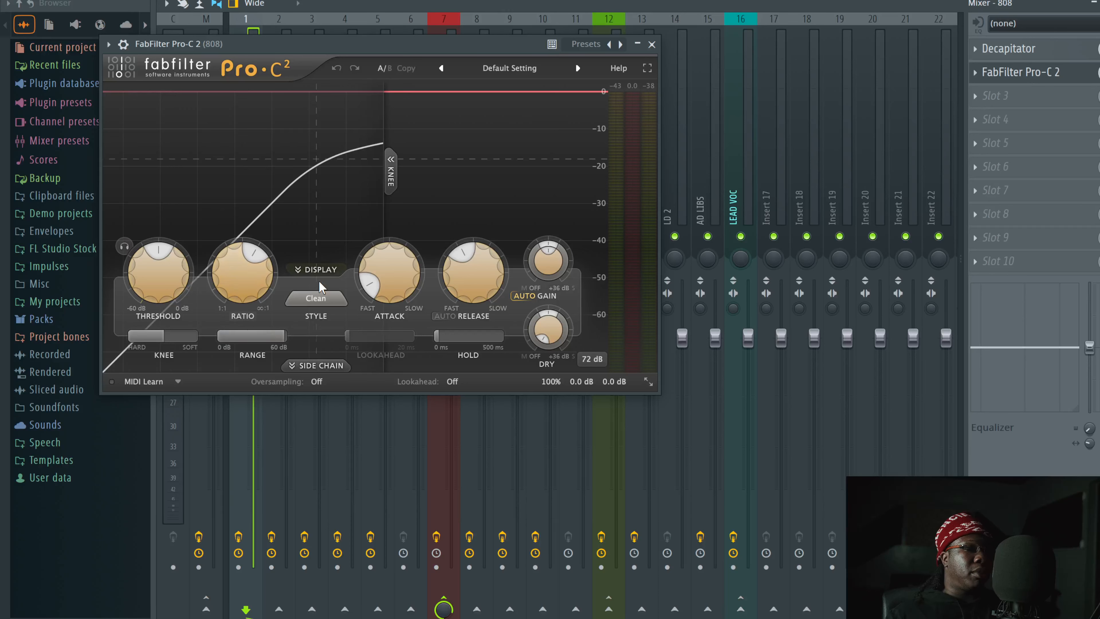
pyautogui.moveTo(242, 257)
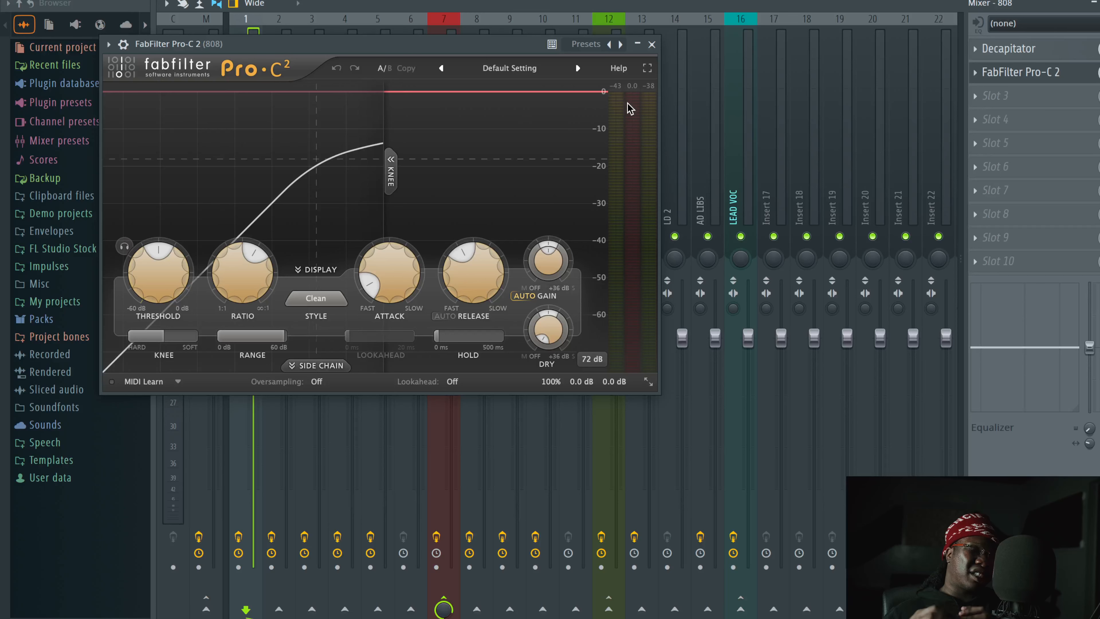
pyautogui.moveTo(630, 108)
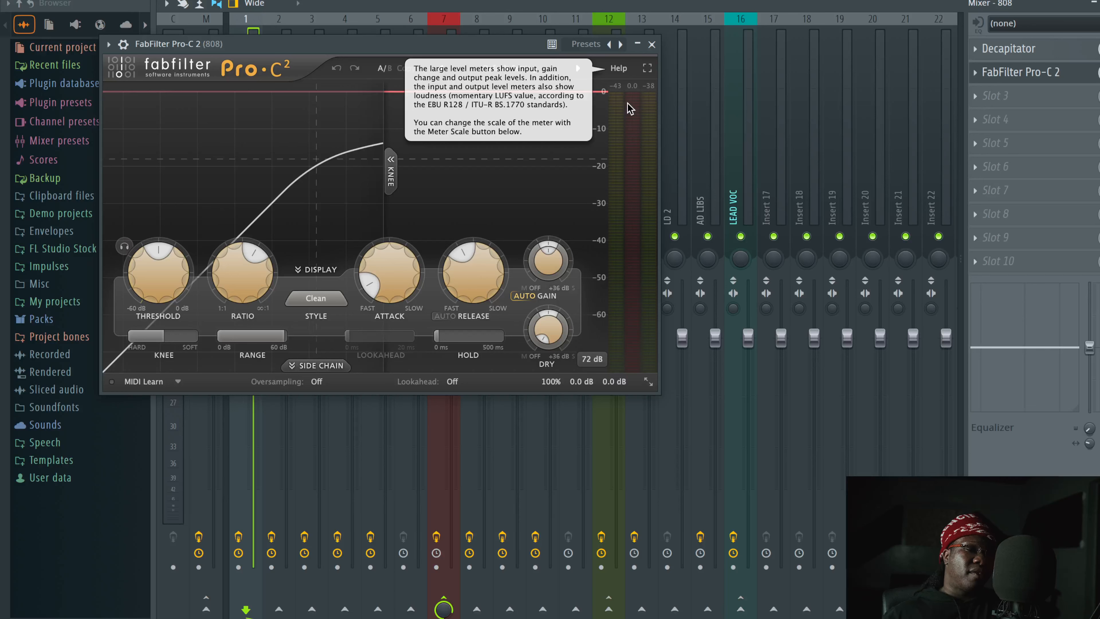
pyautogui.click(652, 44)
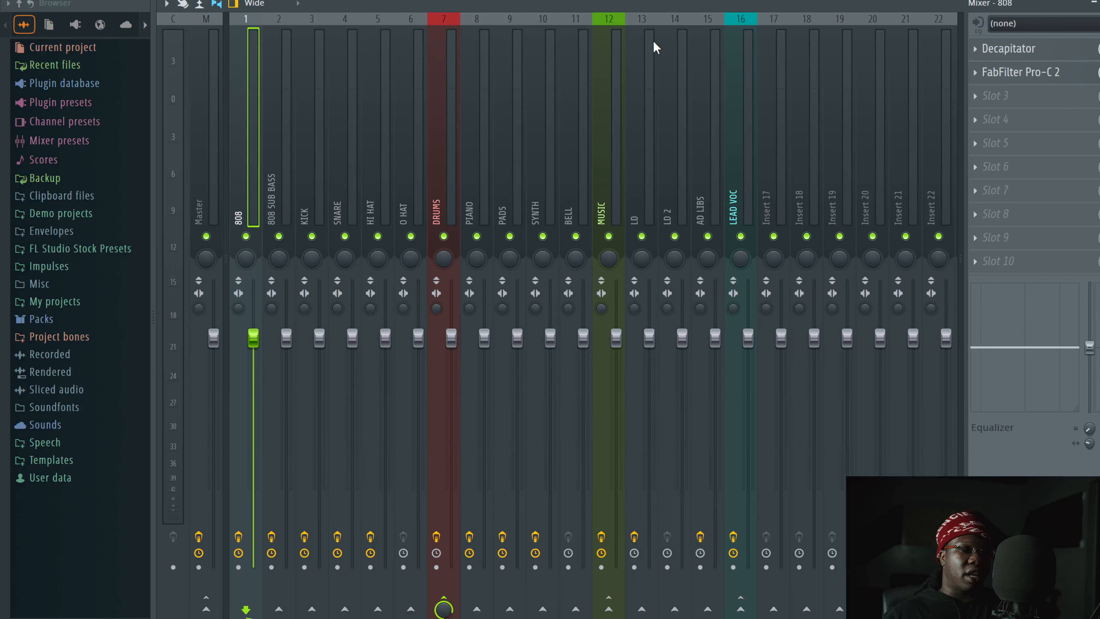
# Set the Ozone 11 Low End Focus contrast to 25 on the 808 SUB BASS track, comparing Smooth before returning to Punchy
pyautogui.click(312, 117)
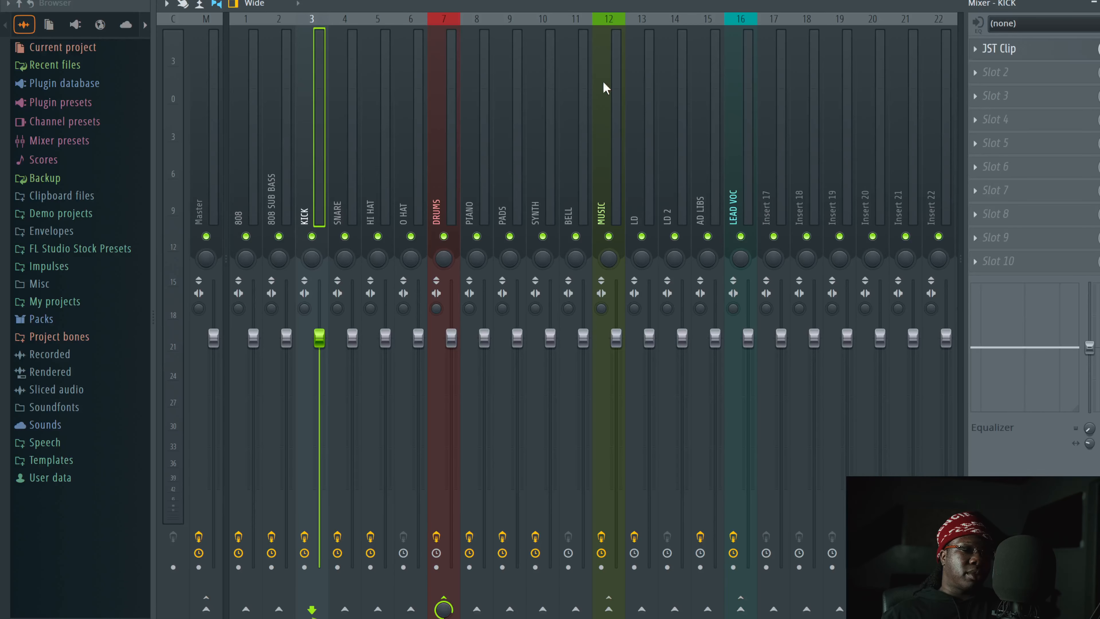
pyautogui.click(291, 109)
pyautogui.click(1078, 48)
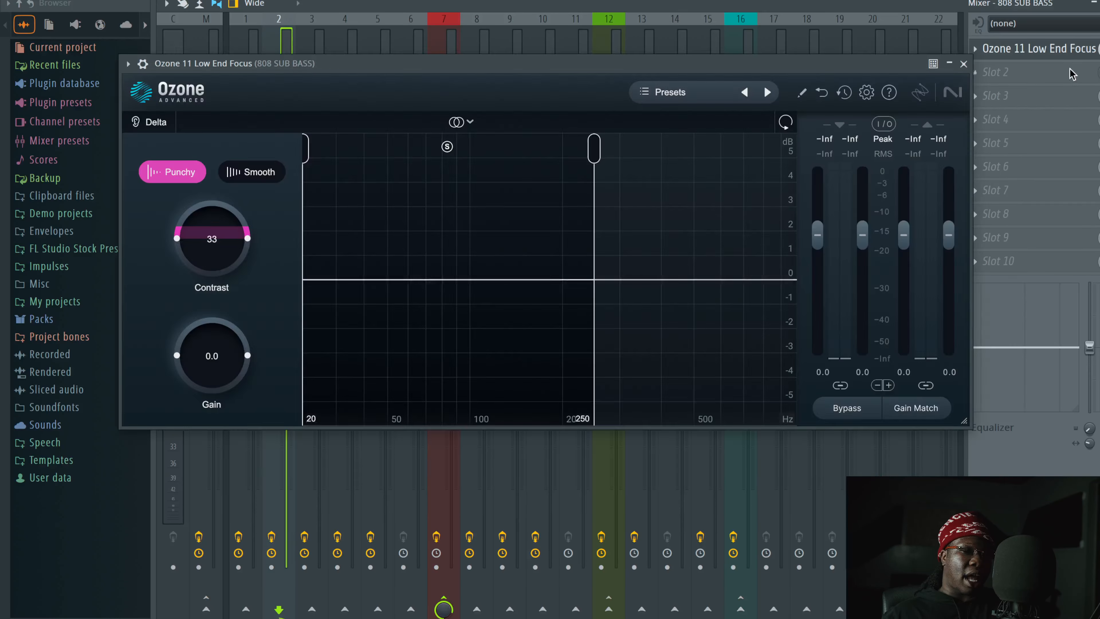
pyautogui.moveTo(700, 65); pyautogui.dragTo(746, 98)
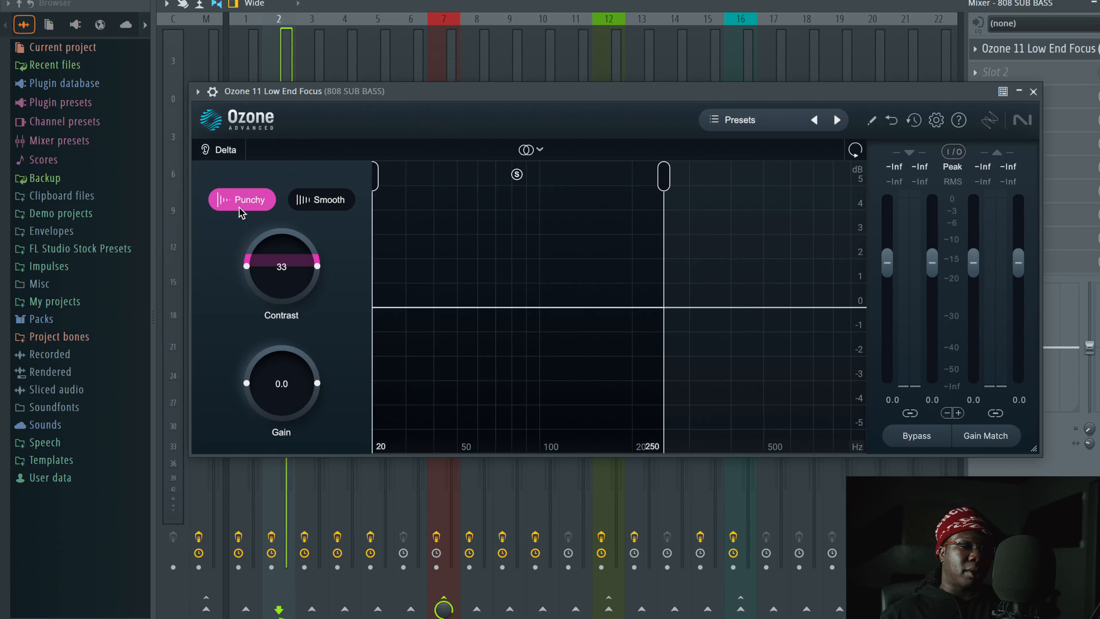
pyautogui.moveTo(302, 289)
pyautogui.mouseDown()
pyautogui.moveTo(302, 364)
pyautogui.moveTo(319, 412)
pyautogui.moveTo(310, 257)
pyautogui.moveTo(296, 374)
pyautogui.moveTo(301, 283)
pyautogui.moveTo(302, 296)
pyautogui.mouseUp()
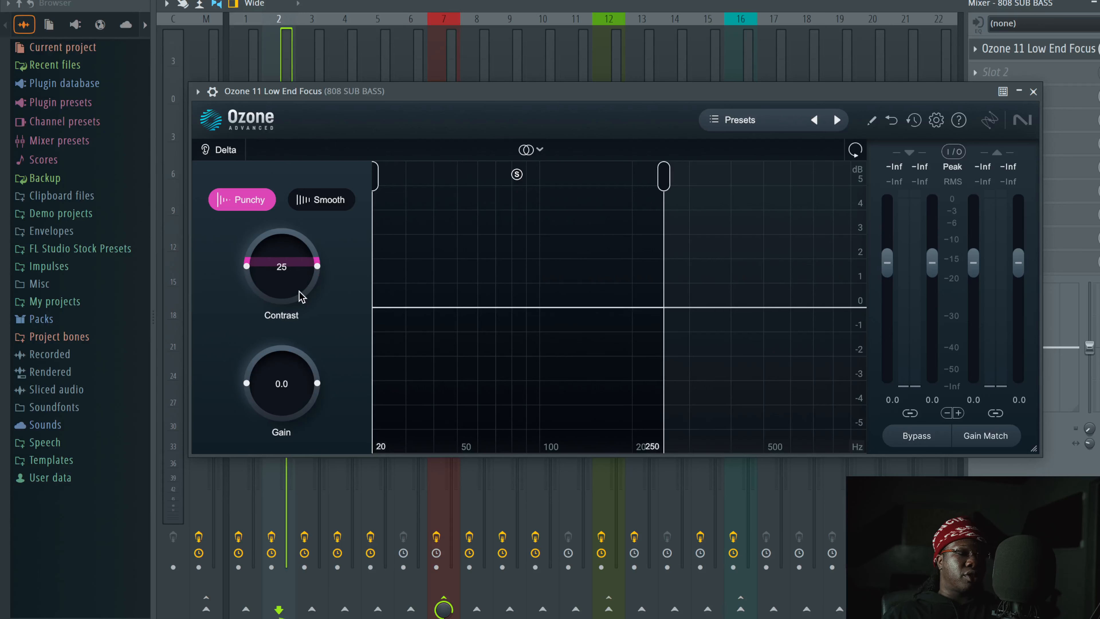
pyautogui.click(335, 200)
pyautogui.click(265, 197)
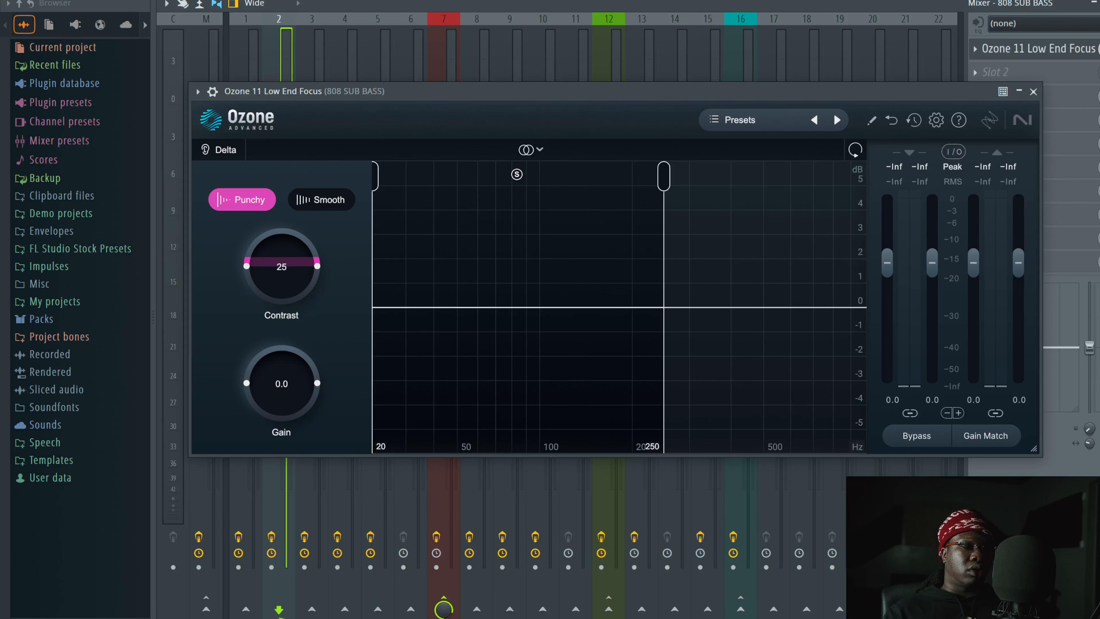
pyautogui.click(553, 609)
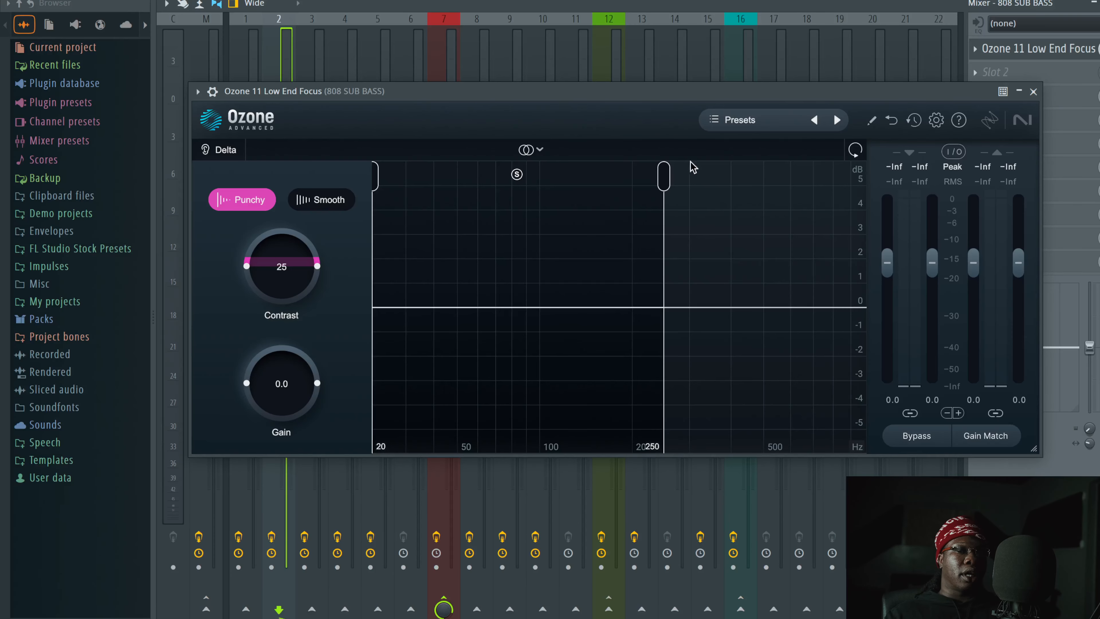
pyautogui.click(1033, 92)
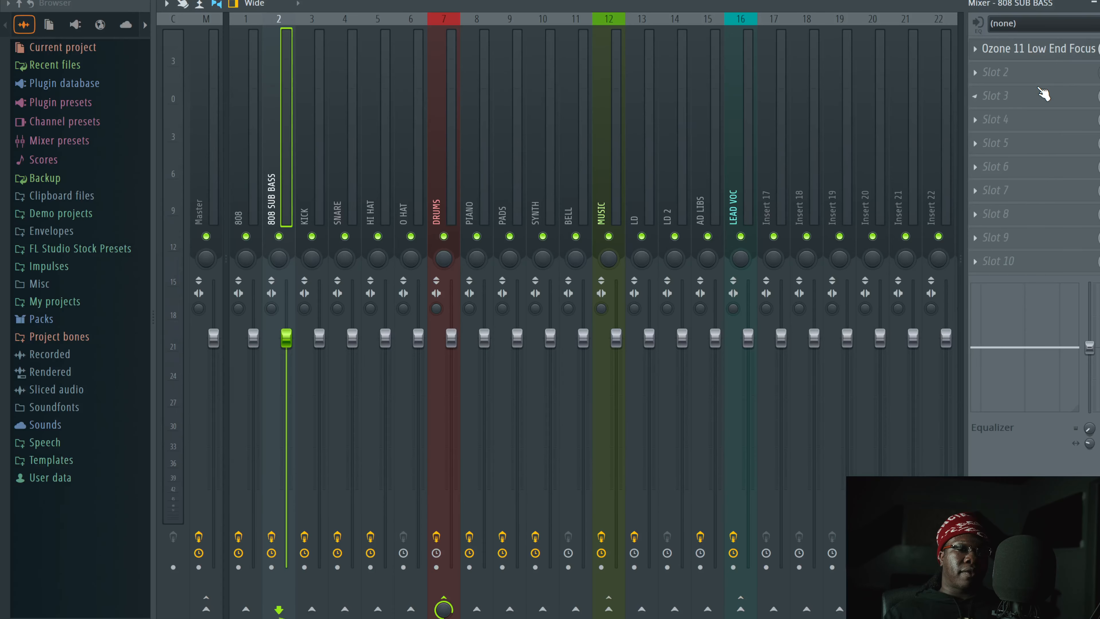
# Open JST Clip on the KICK track and set its mix to 0%
pyautogui.click(325, 93)
pyautogui.click(1013, 51)
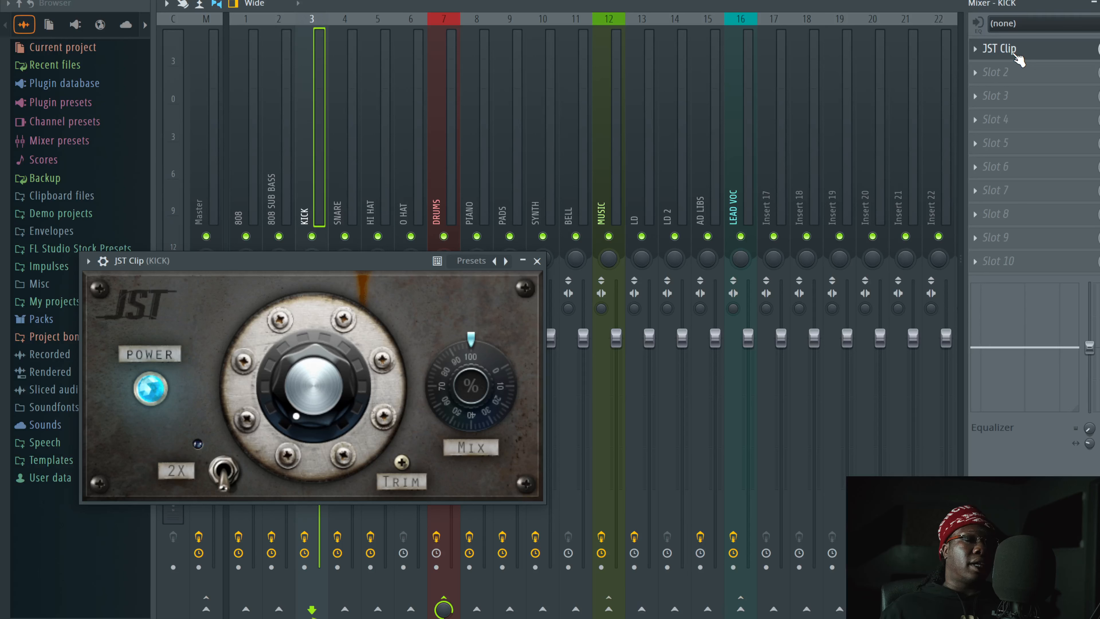
pyautogui.moveTo(526, 388)
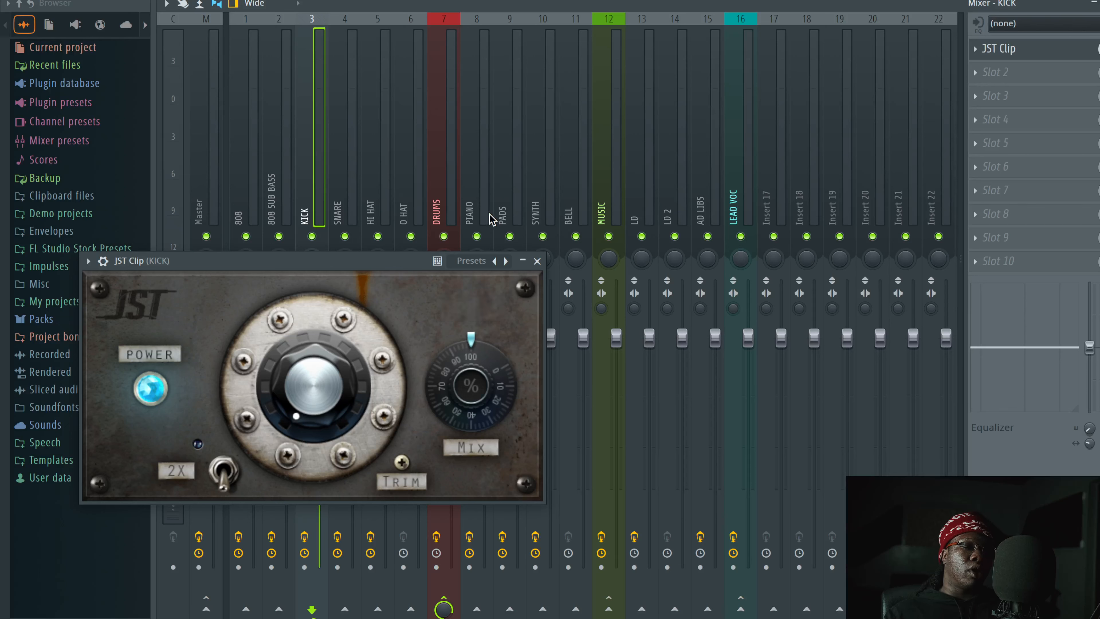
pyautogui.moveTo(472, 364); pyautogui.dragTo(448, 412)
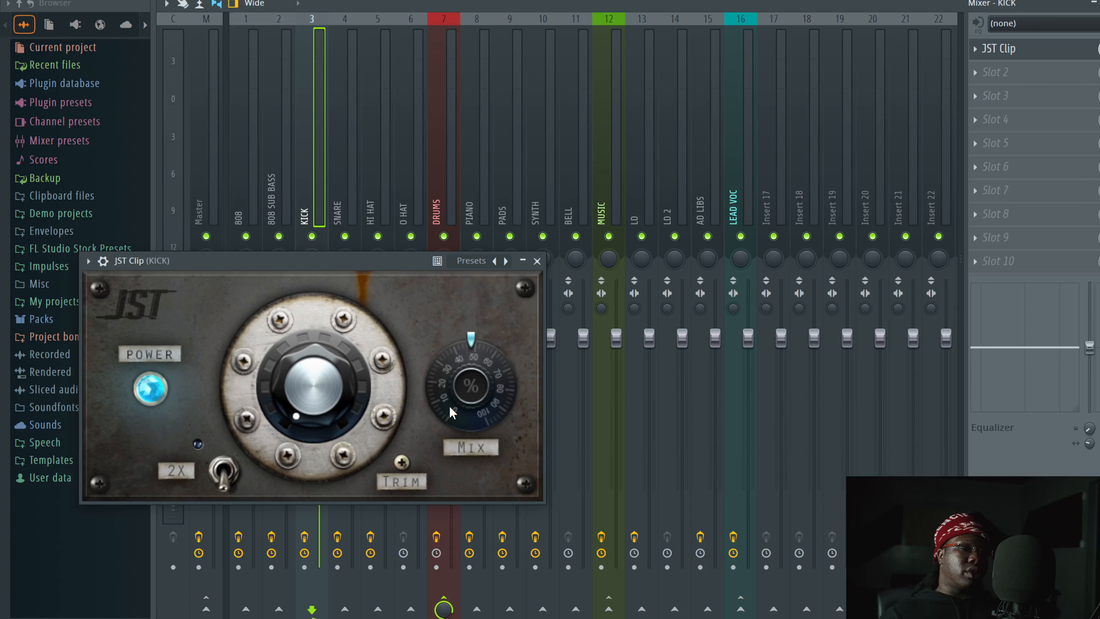
pyautogui.moveTo(449, 407); pyautogui.dragTo(390, 443)
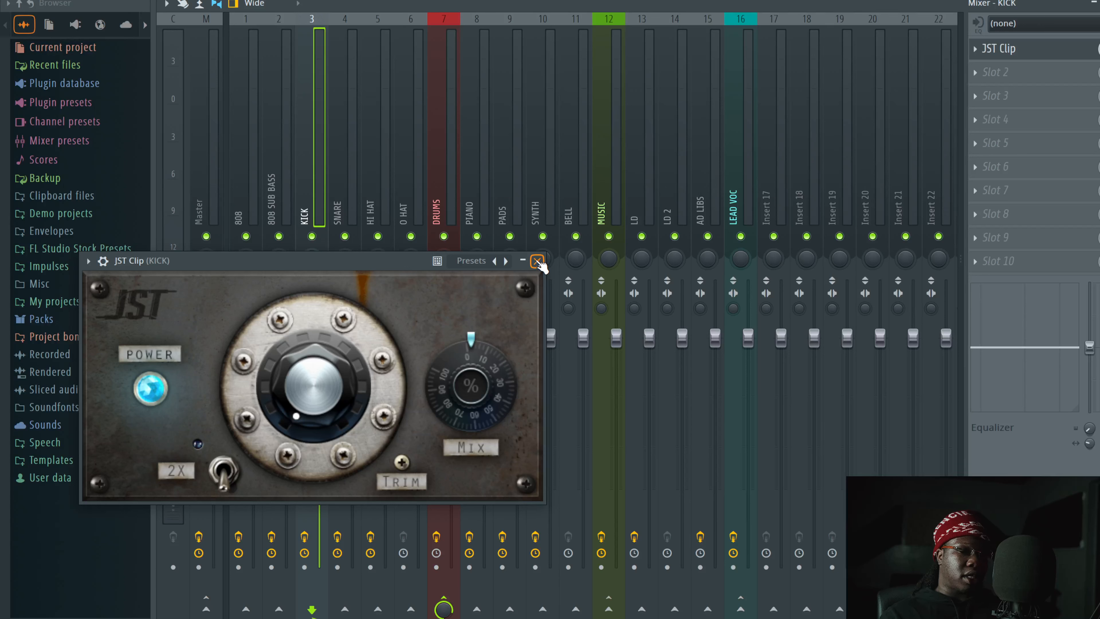
# Turn on the 2X switch in the kick's JST Clip and close the plugin
pyautogui.click(233, 476)
pyautogui.click(217, 478)
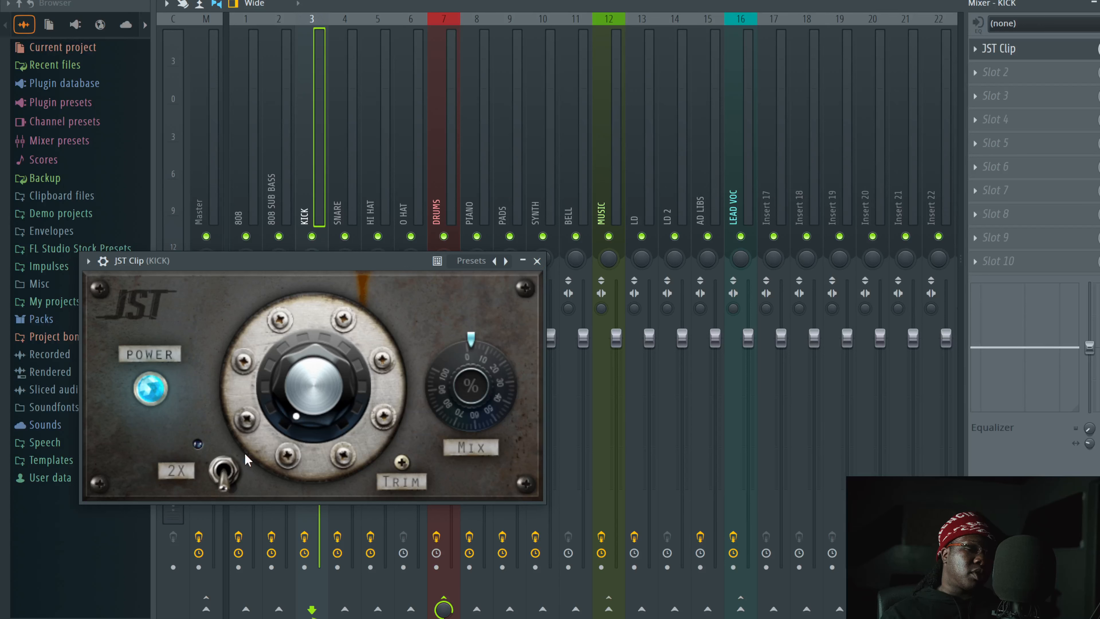
pyautogui.click(212, 461)
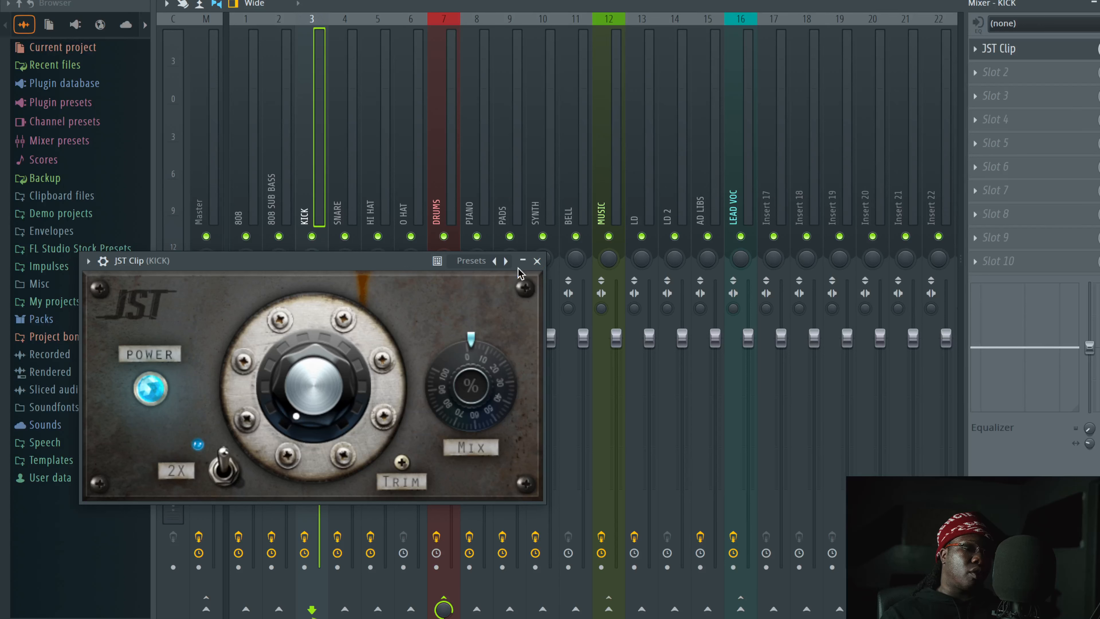
pyautogui.click(538, 261)
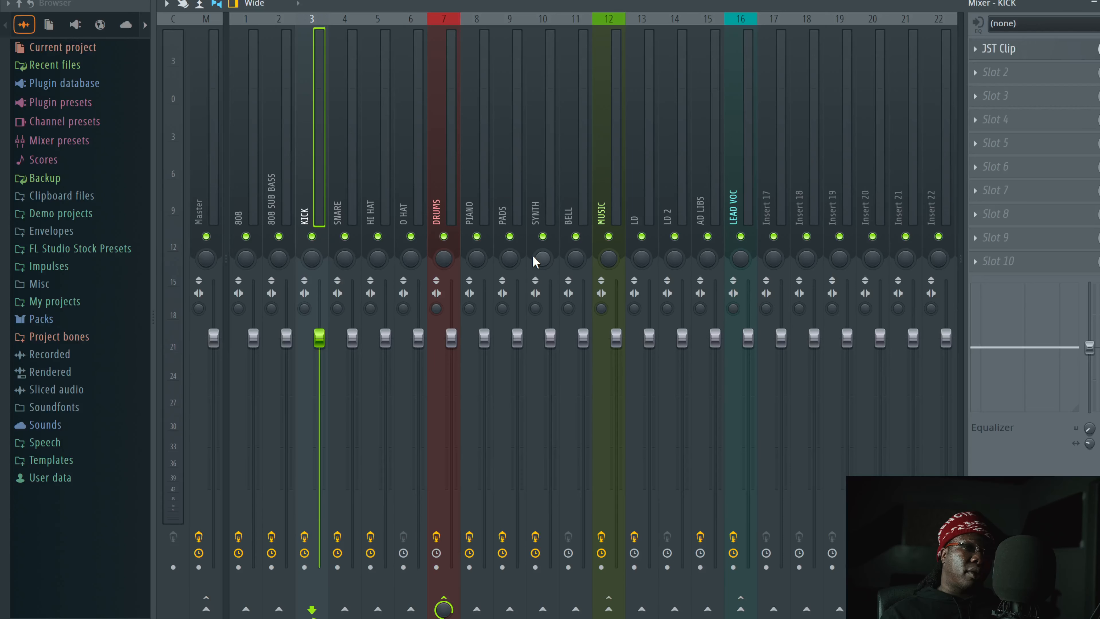
# Review the Snare Girth preset settings of the UADx Pultec MEQ-5 EQ on the SNARE track
pyautogui.click(353, 145)
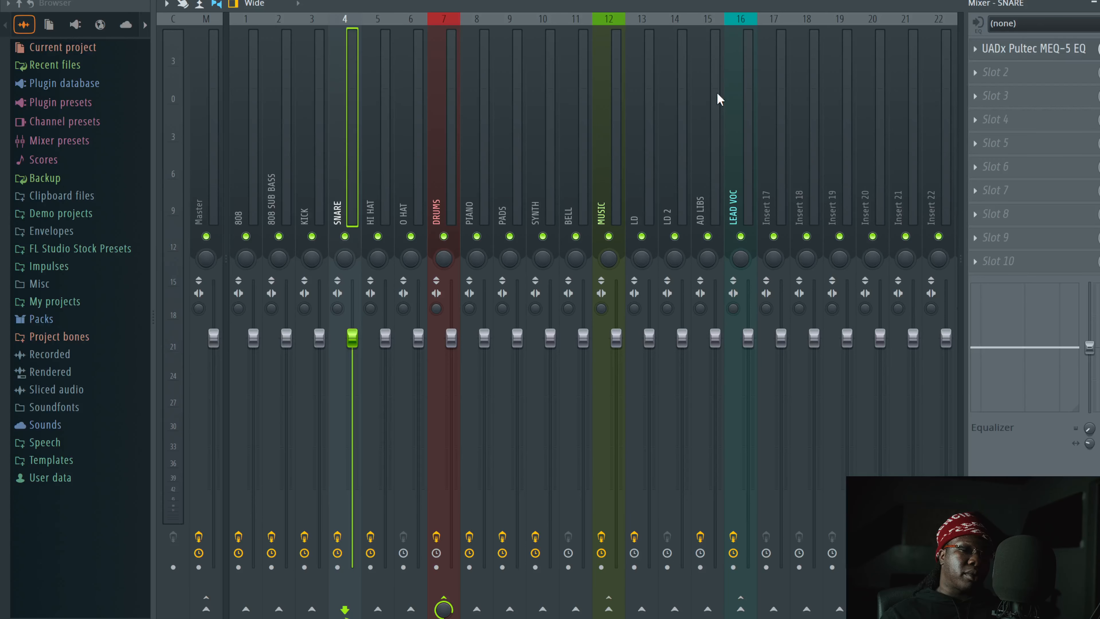
pyautogui.click(1030, 49)
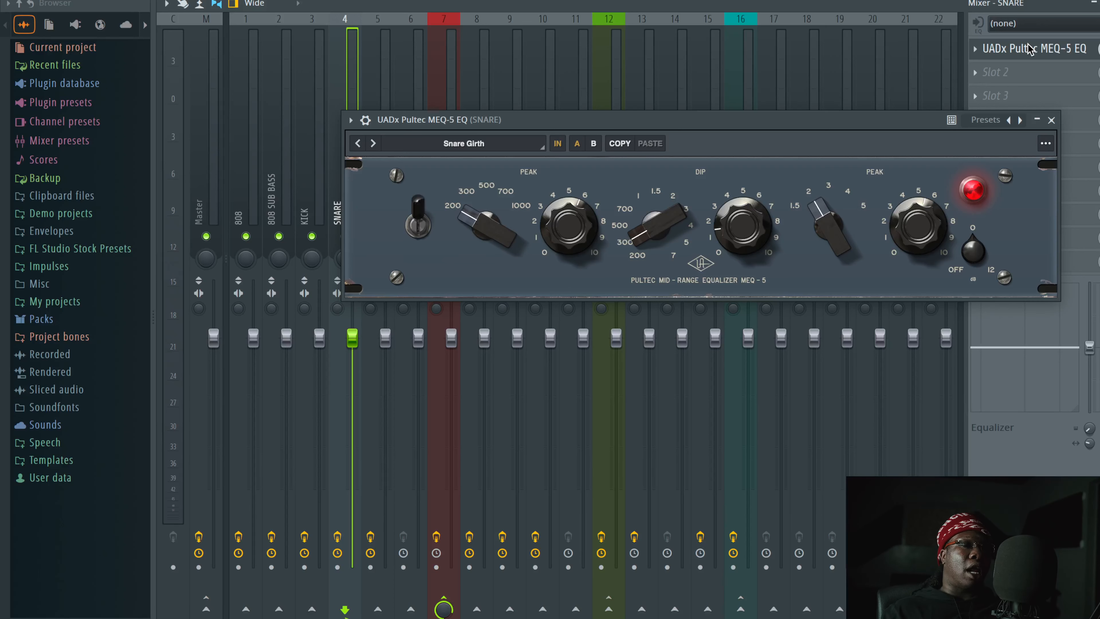
pyautogui.click(1052, 120)
# Set the soothe2 sharpness to 3.9 on the HI HAT track and close the plugin
pyautogui.click(383, 128)
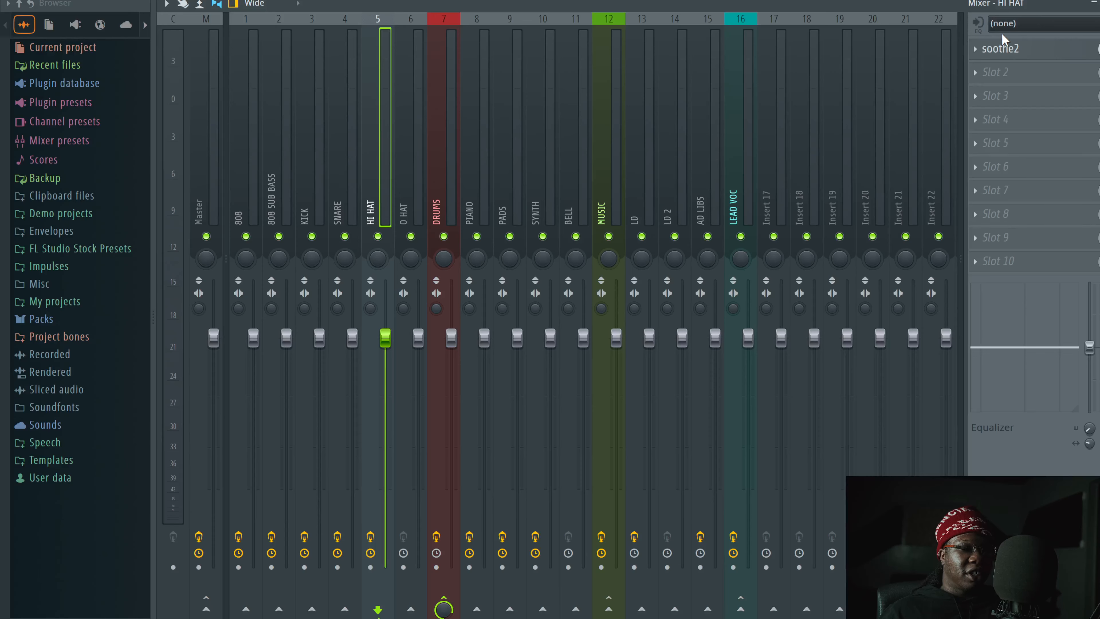
pyautogui.click(1011, 47)
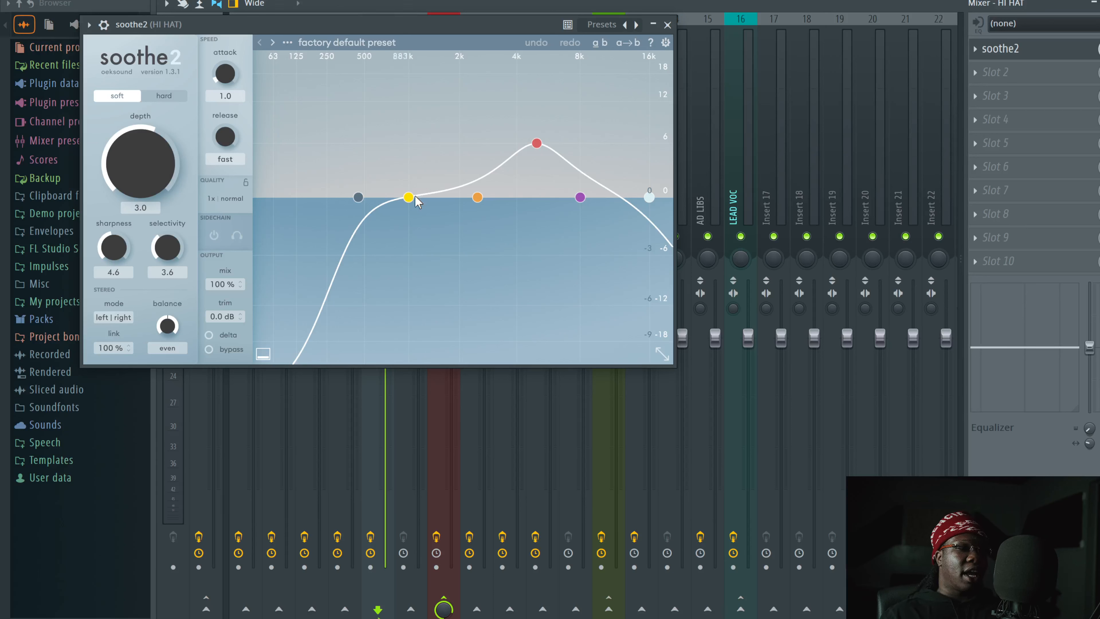
pyautogui.moveTo(115, 245)
pyautogui.mouseDown()
pyautogui.moveTo(119, 224)
pyautogui.moveTo(103, 316)
pyautogui.moveTo(116, 255)
pyautogui.mouseUp()
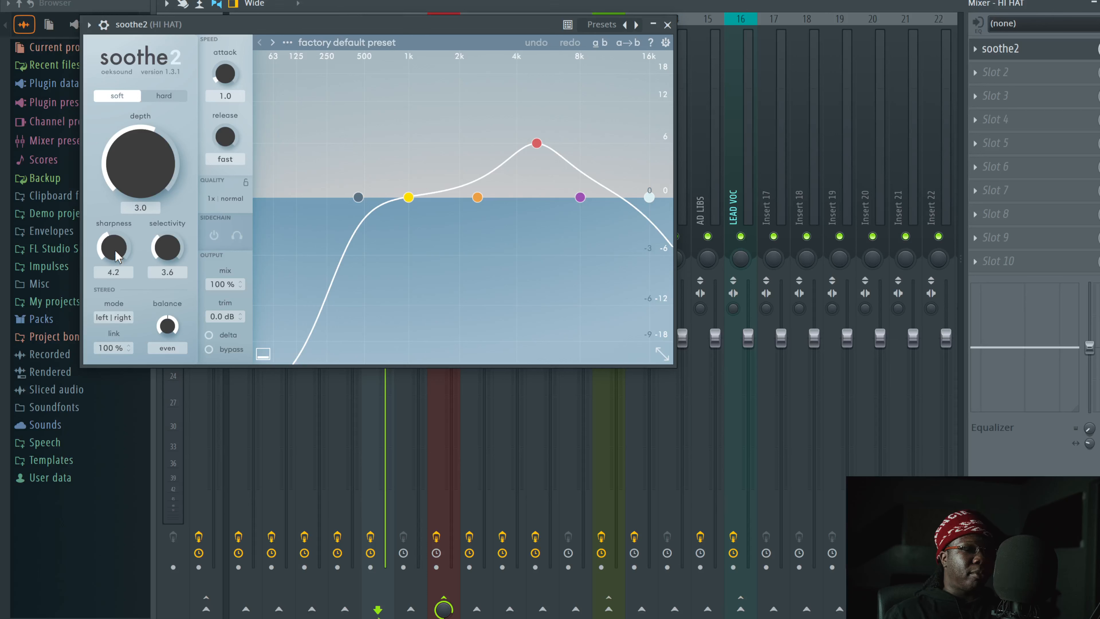
pyautogui.moveTo(115, 248)
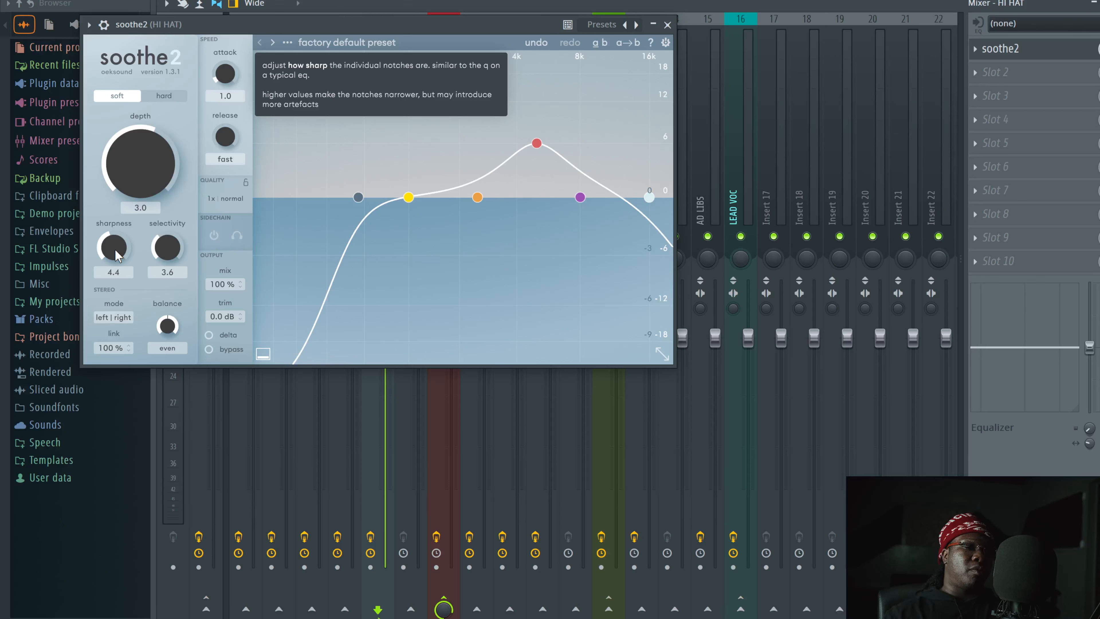
pyautogui.moveTo(172, 209); pyautogui.dragTo(156, 203)
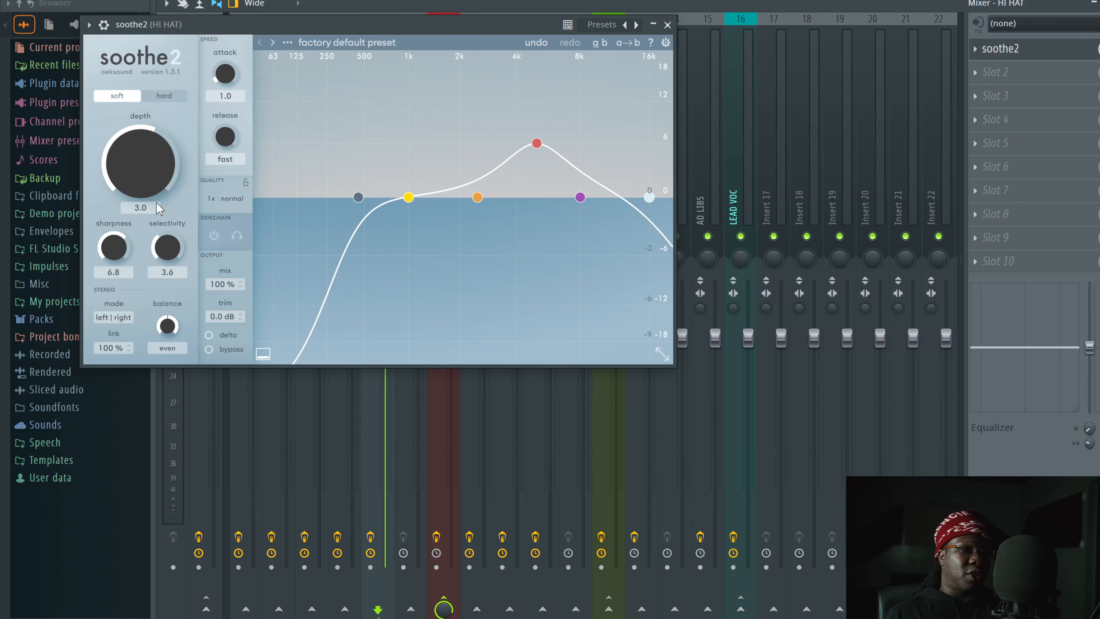
pyautogui.moveTo(109, 262); pyautogui.dragTo(112, 318)
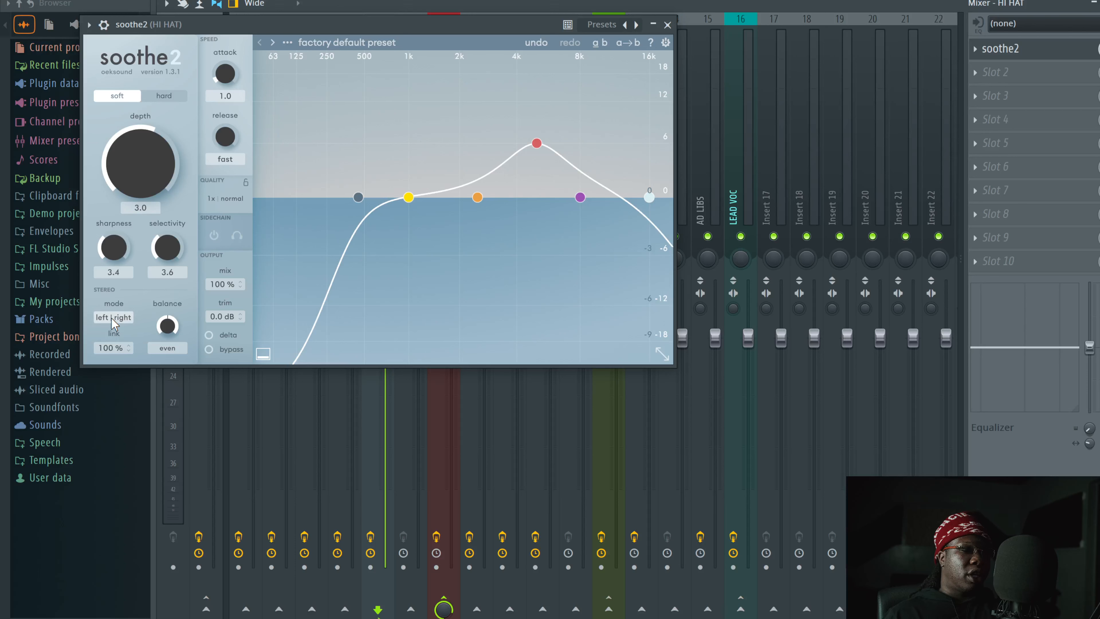
pyautogui.moveTo(112, 318)
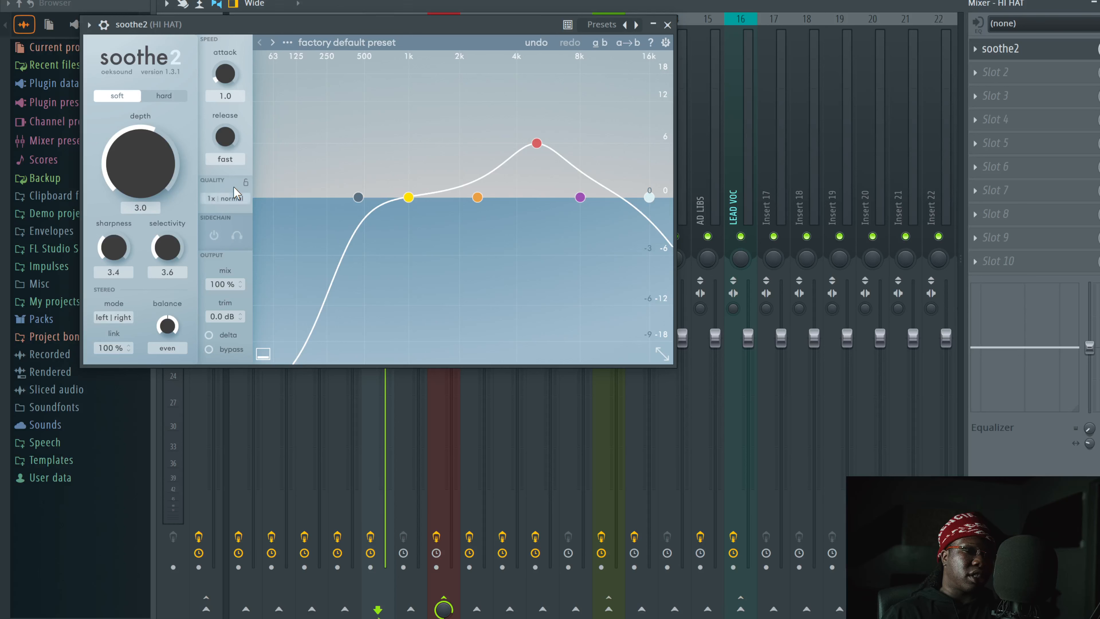
pyautogui.moveTo(117, 253); pyautogui.dragTo(127, 231)
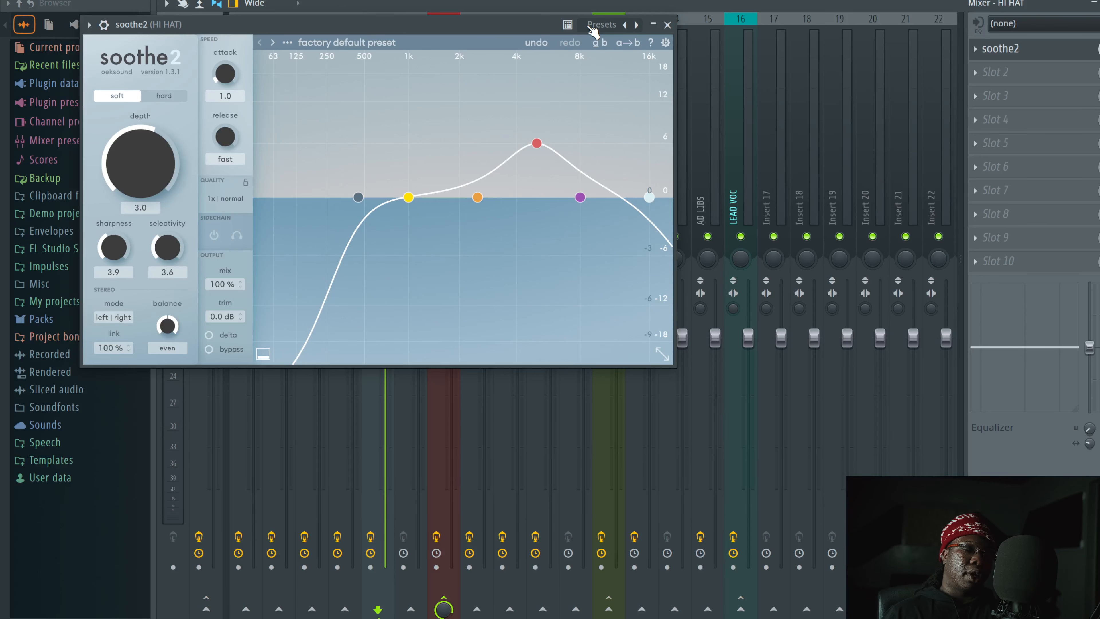
pyautogui.click(668, 25)
# In the Shadow Hills Mastering Compressor on the DRUMS bus, switch the transformers to Nickel and slightly adjust the optical threshold
pyautogui.click(426, 163)
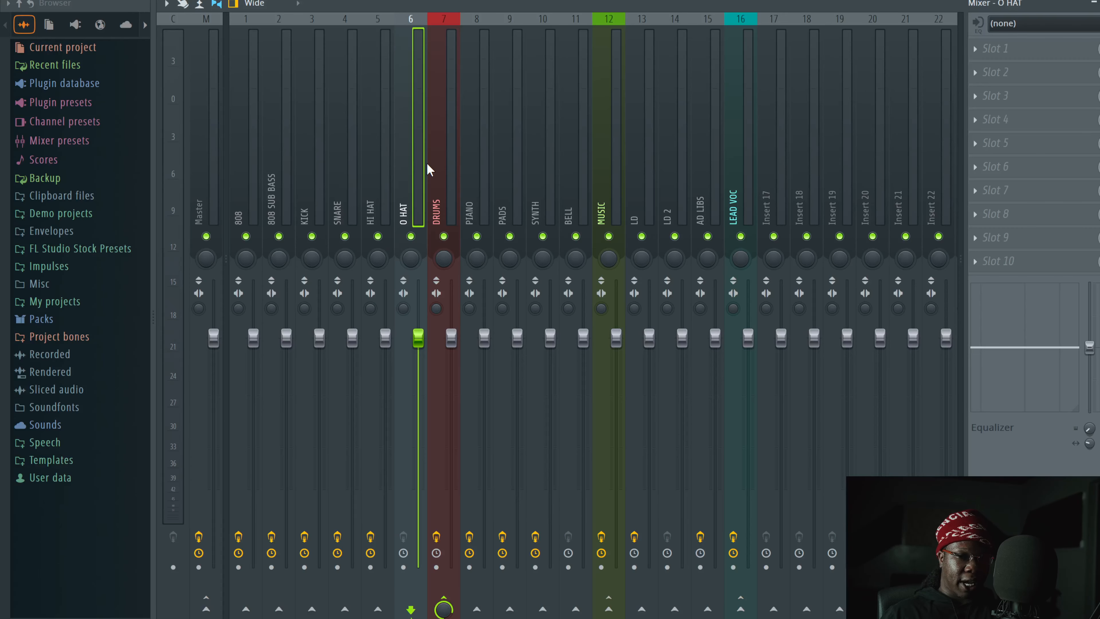
pyautogui.click(453, 163)
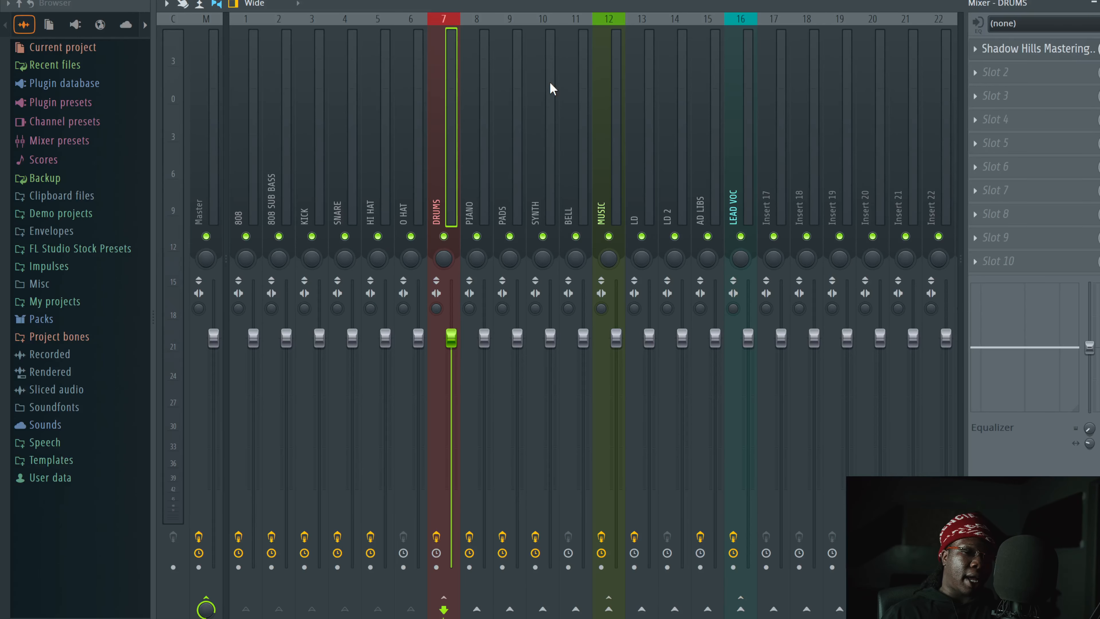
pyautogui.click(1029, 49)
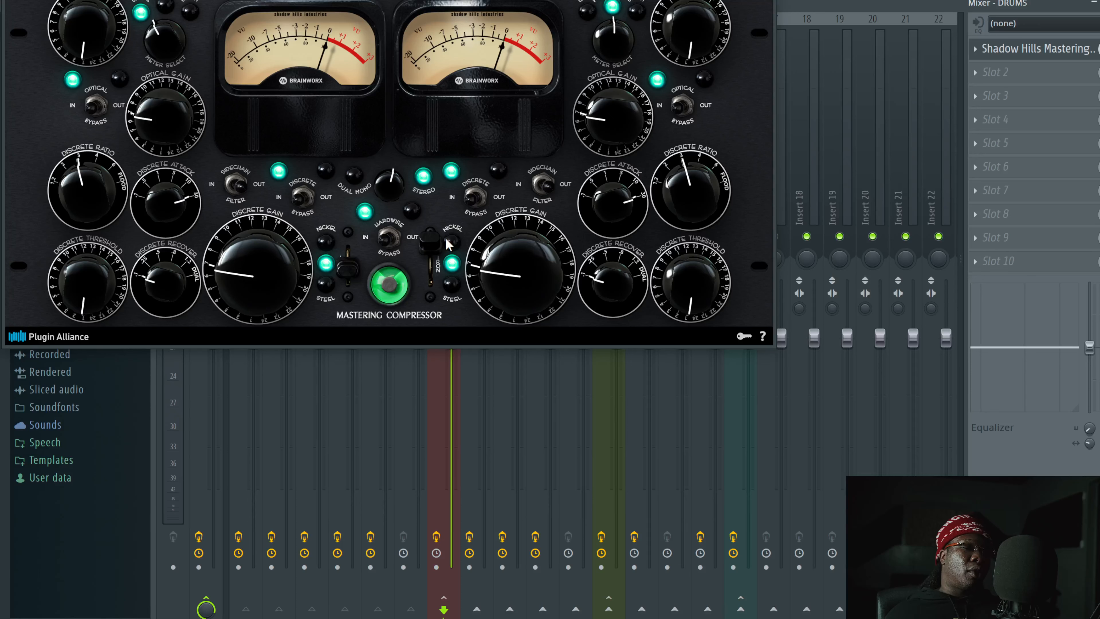
pyautogui.click(357, 245)
pyautogui.click(329, 259)
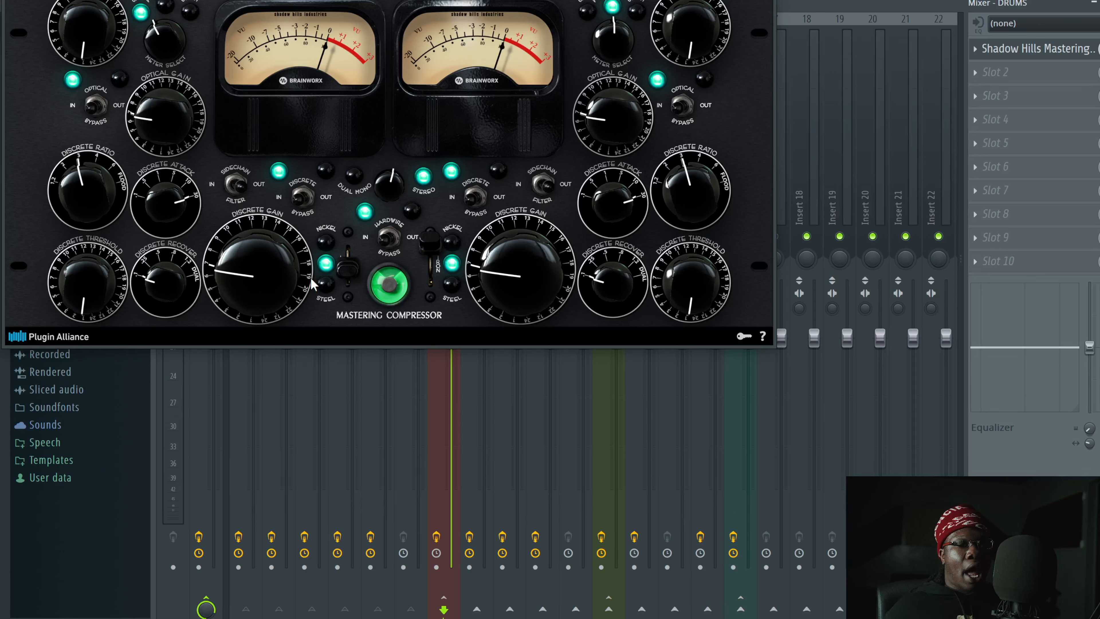
pyautogui.click(334, 279)
pyautogui.click(338, 245)
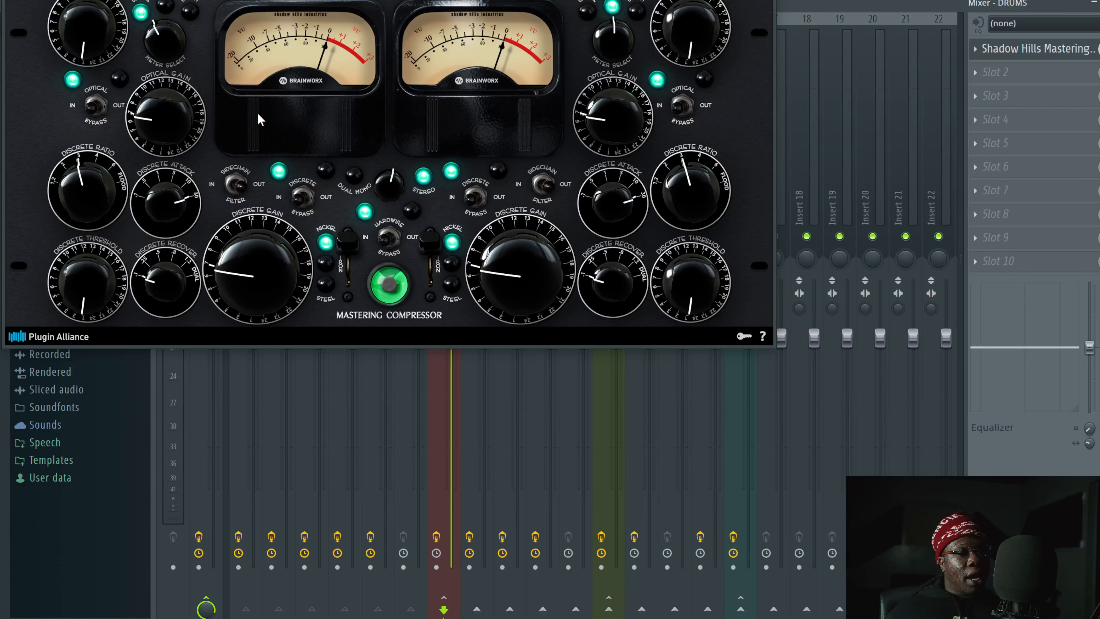
pyautogui.moveTo(88, 25)
pyautogui.mouseDown()
pyautogui.moveTo(69, 4)
pyautogui.moveTo(86, 12)
pyautogui.mouseUp()
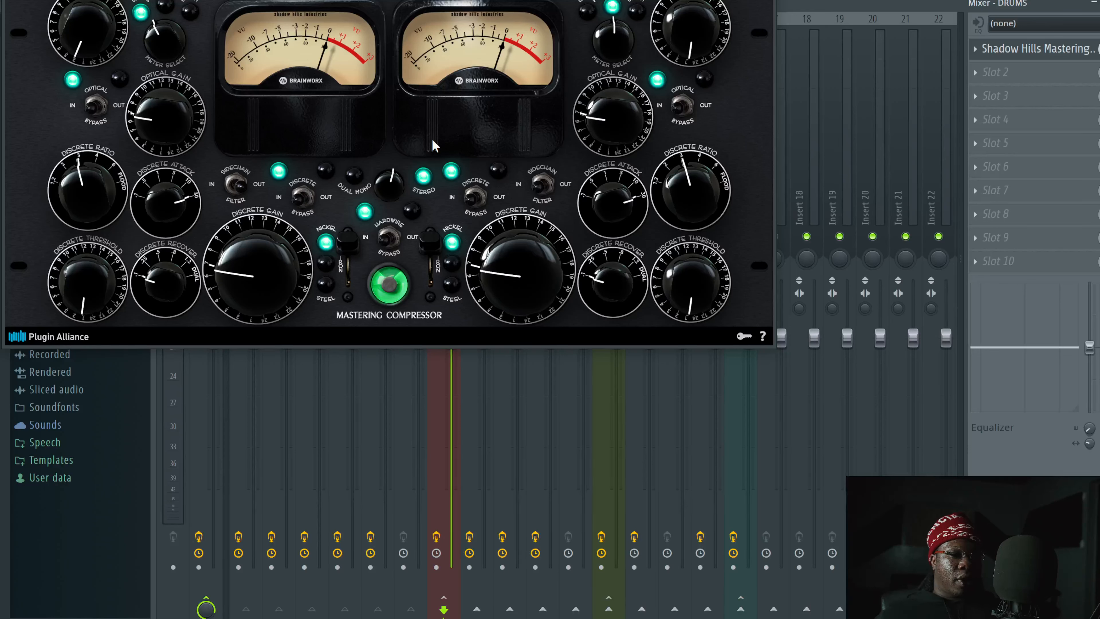
# Switch the Shadow Hills compressor's discrete section out, try dual mono, return to stereo and close the plugin
pyautogui.click(328, 174)
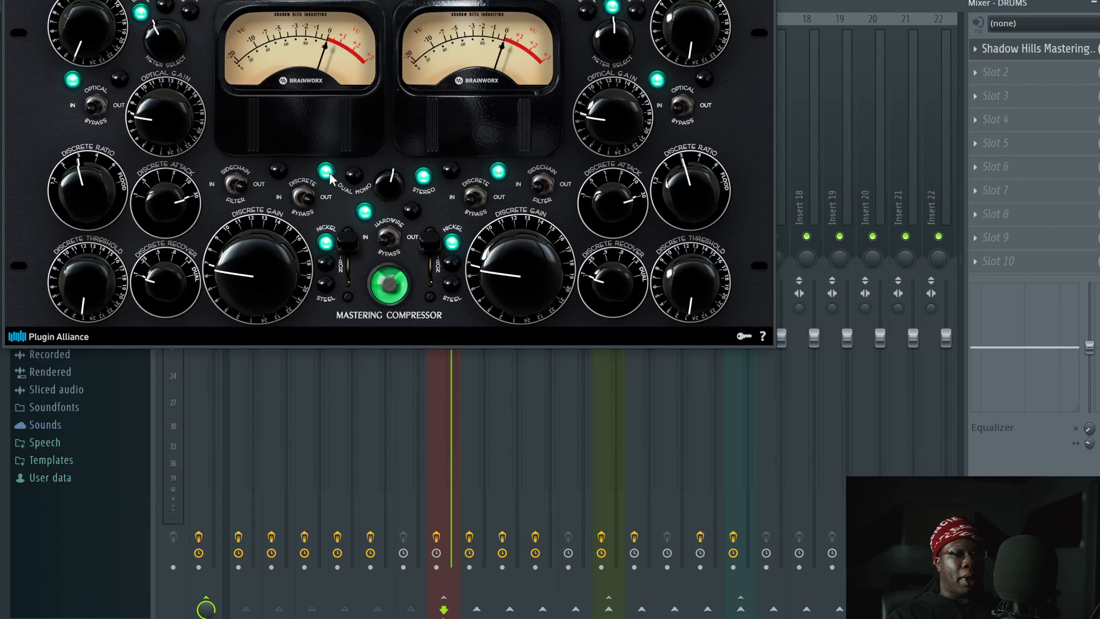
pyautogui.click(351, 178)
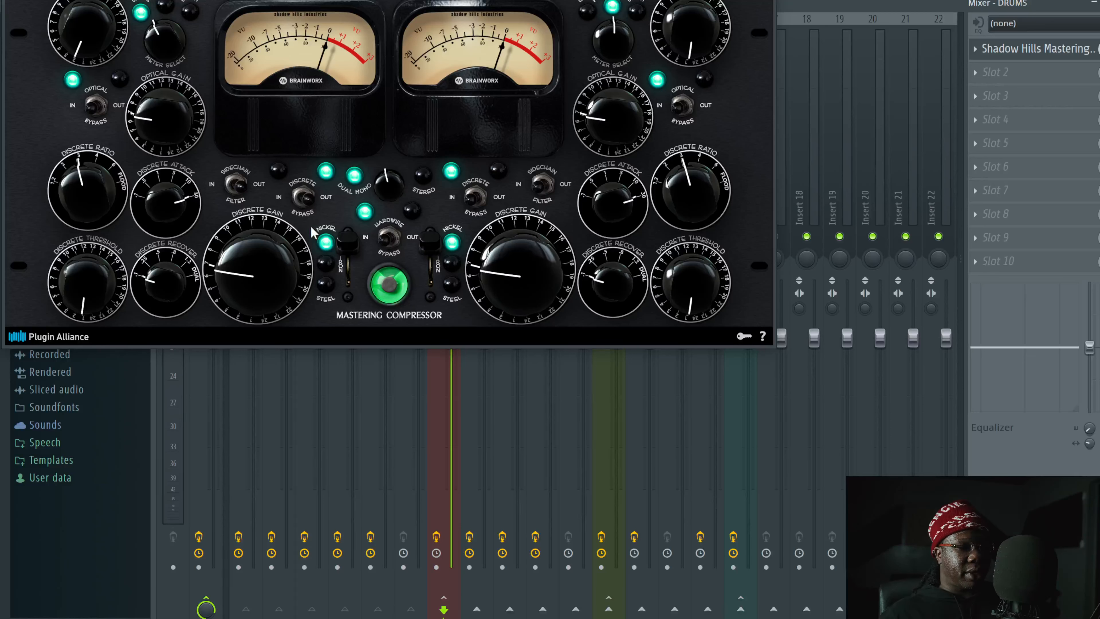
pyautogui.click(424, 176)
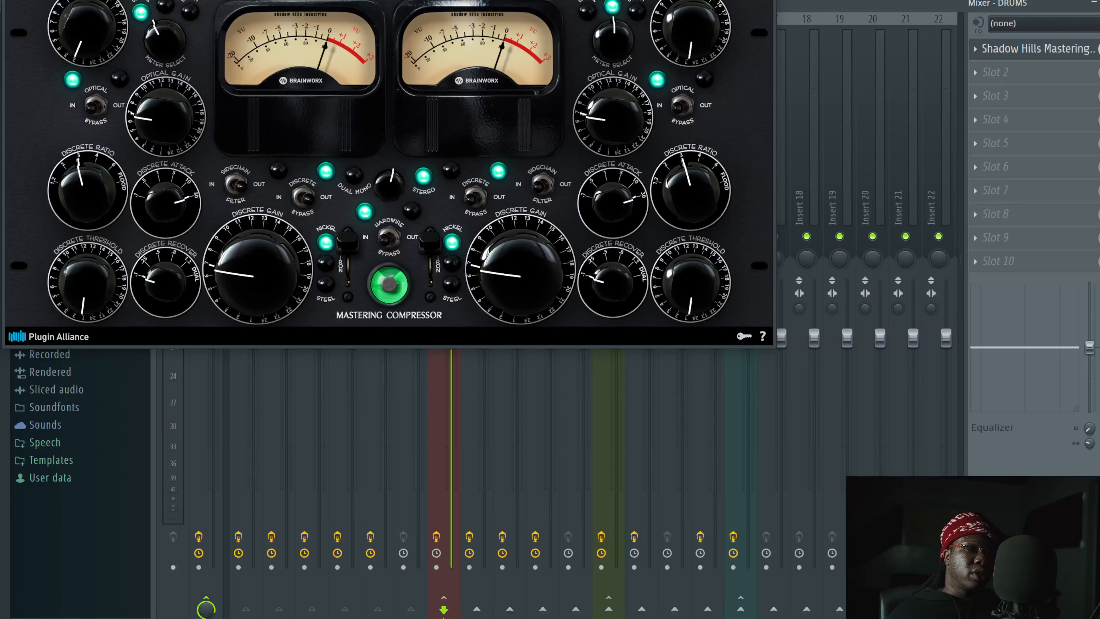
pyautogui.press('Escape')
# Review the UAD Fairchild 670 Legacy compressor settings on the PIANO track, then close the plugin
pyautogui.click(484, 173)
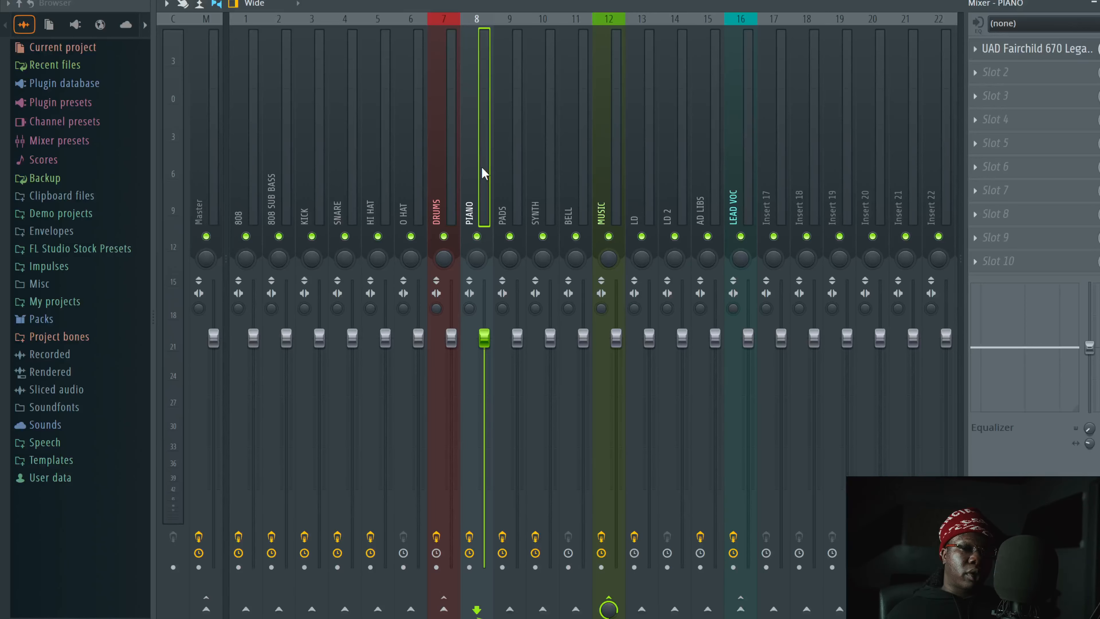
pyautogui.click(1046, 49)
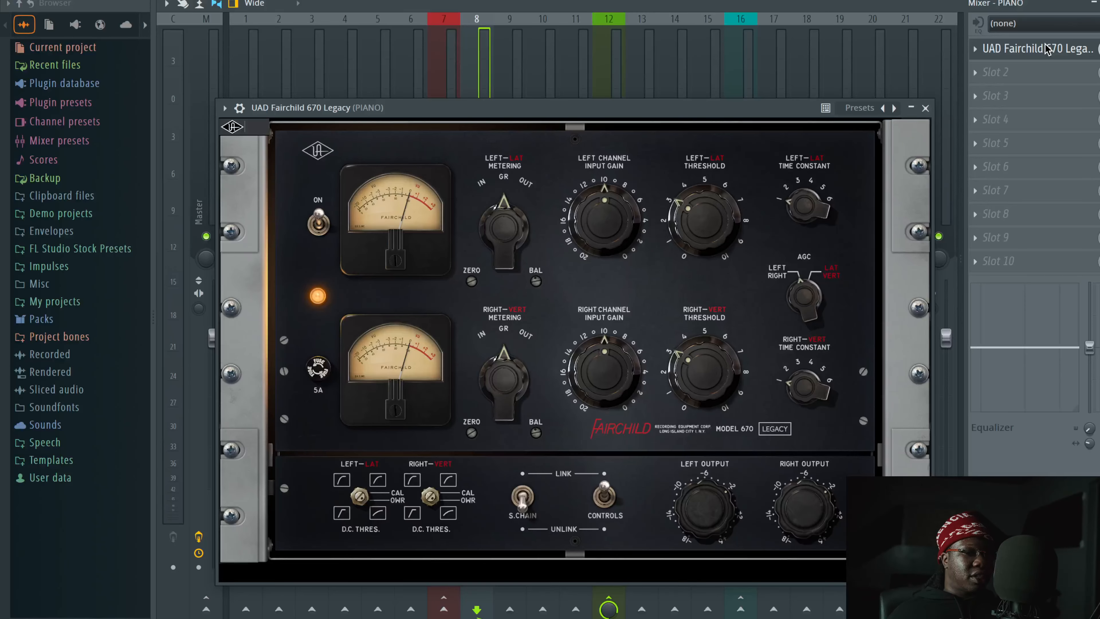
pyautogui.moveTo(739, 104); pyautogui.dragTo(719, 15)
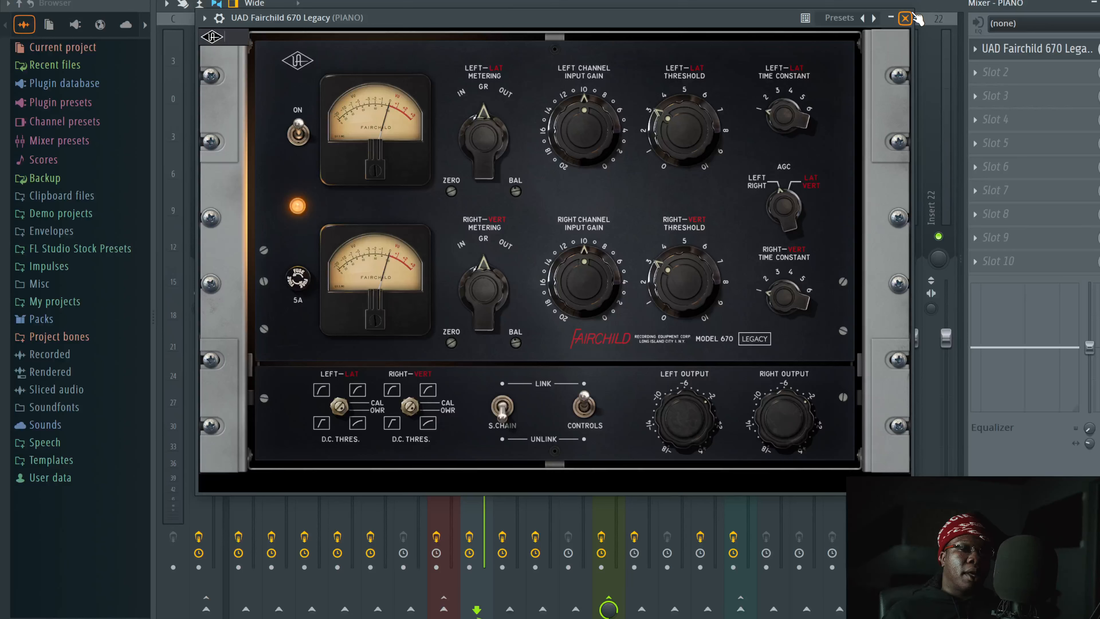
pyautogui.click(905, 19)
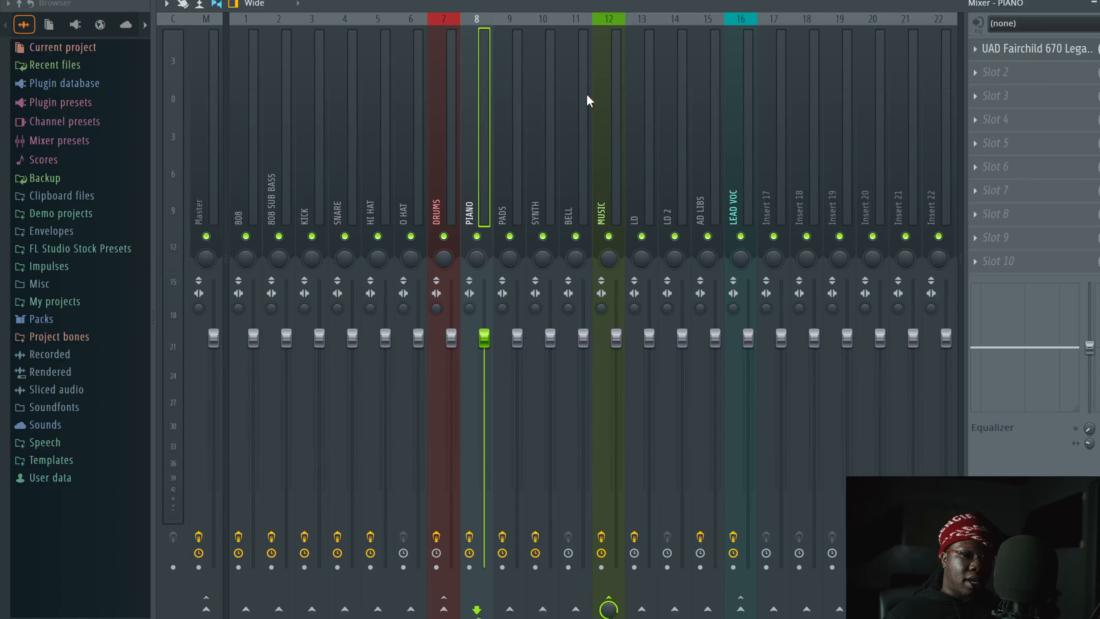
# Review the Soundtoys Crystallizer settings on the PADS track and close the plugin
pyautogui.click(520, 113)
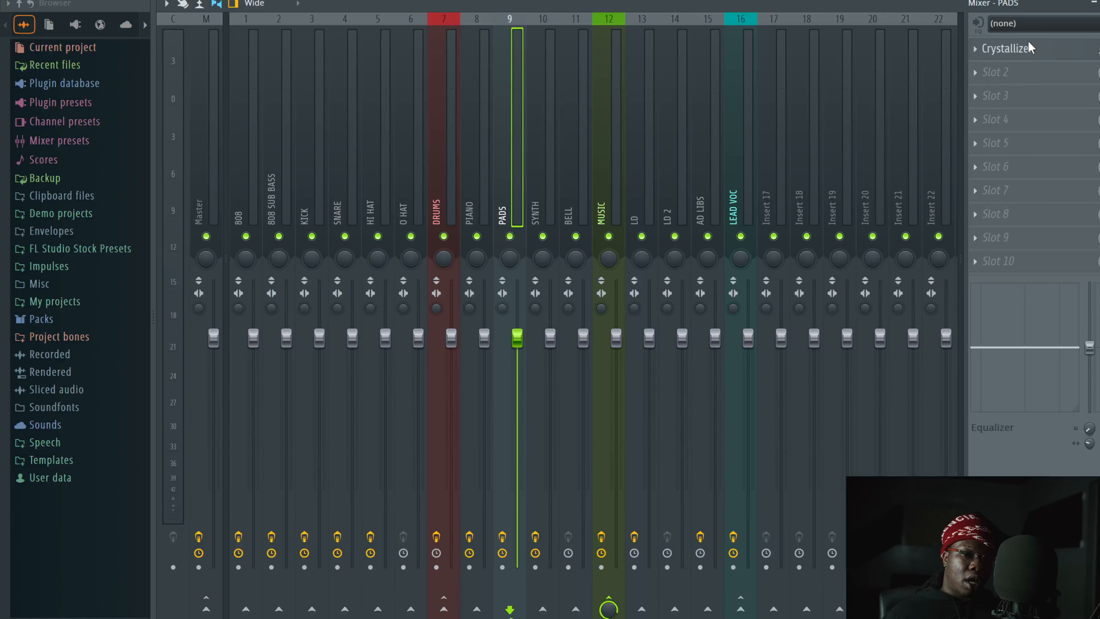
pyautogui.click(1009, 48)
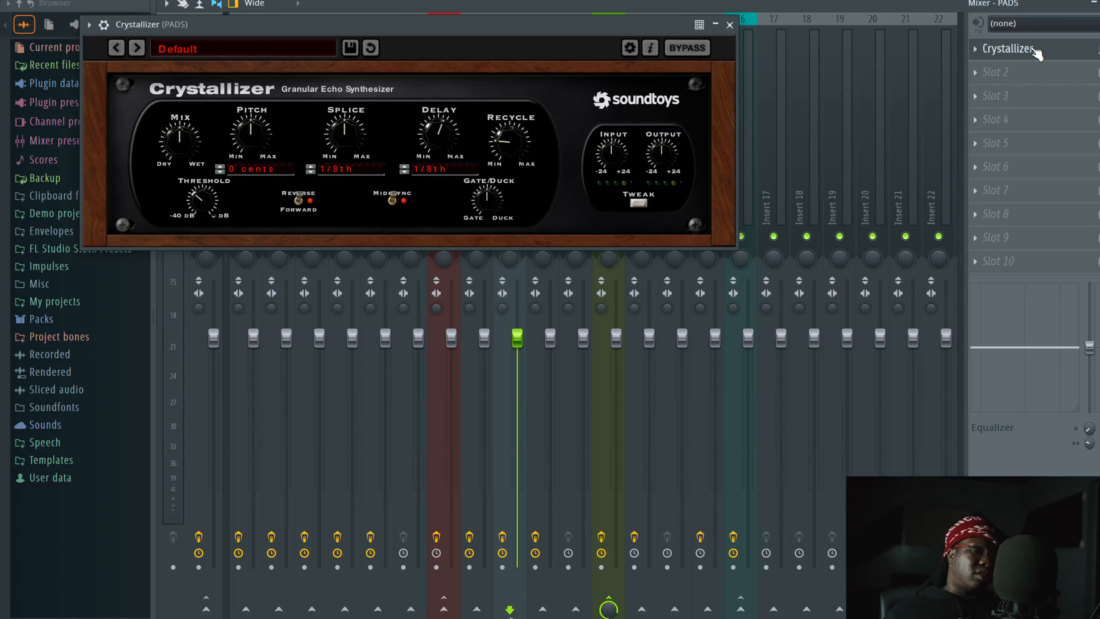
pyautogui.click(730, 24)
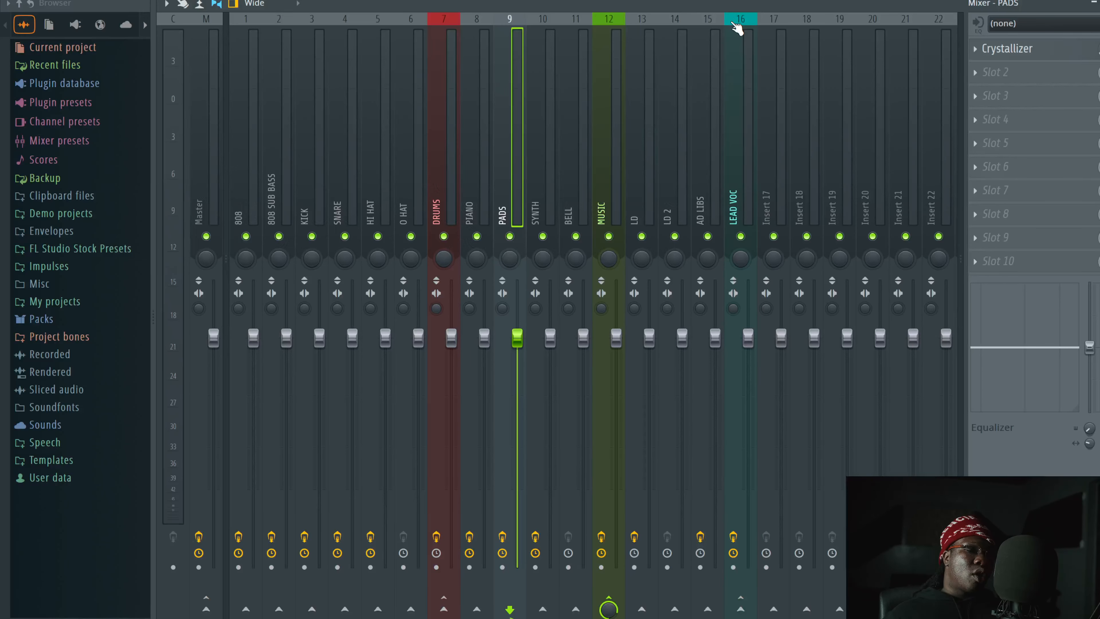
# Review the Soundtoys Tremolator settings on the SYNTH track and close the plugin
pyautogui.click(548, 121)
pyautogui.click(1031, 45)
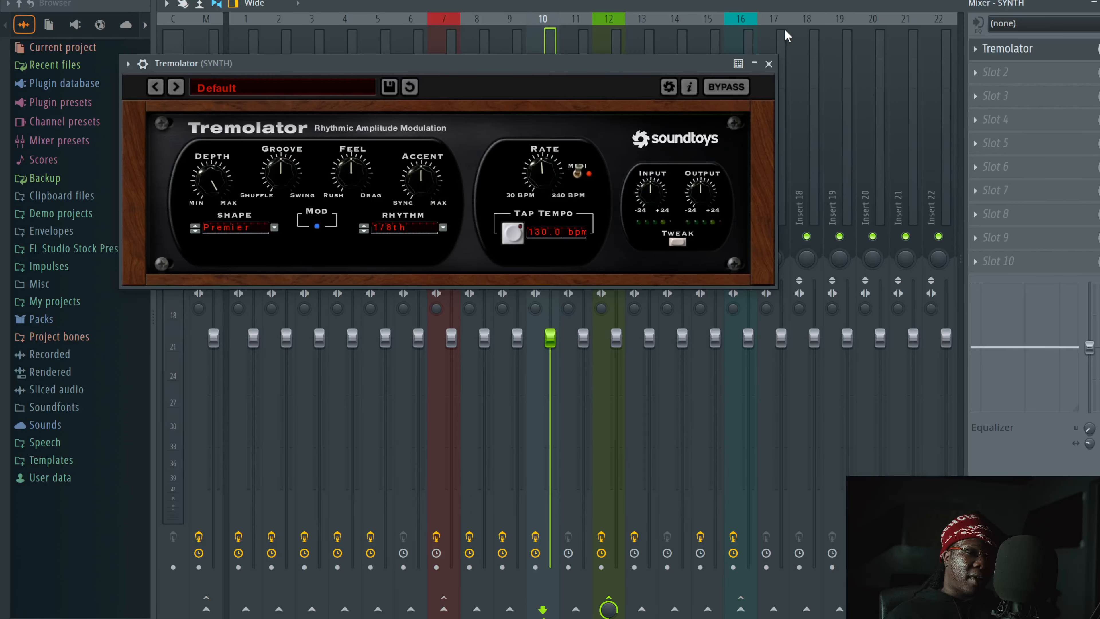
pyautogui.click(766, 64)
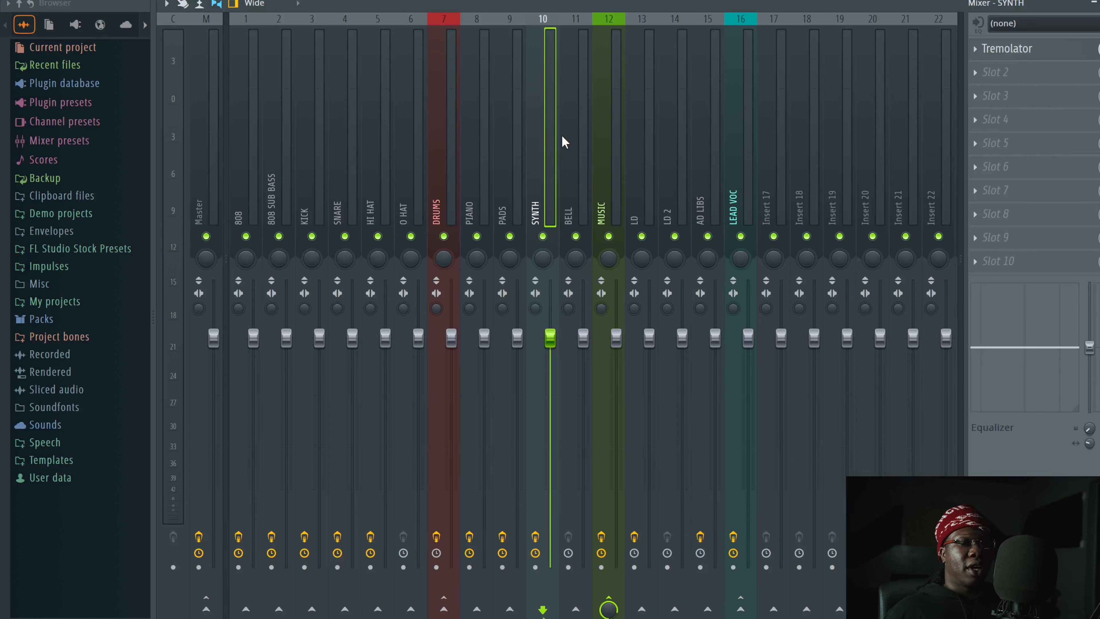
# Review the RC-20 Retro Color settings on the MUSIC bus and close the plugin
pyautogui.click(578, 118)
pyautogui.click(601, 114)
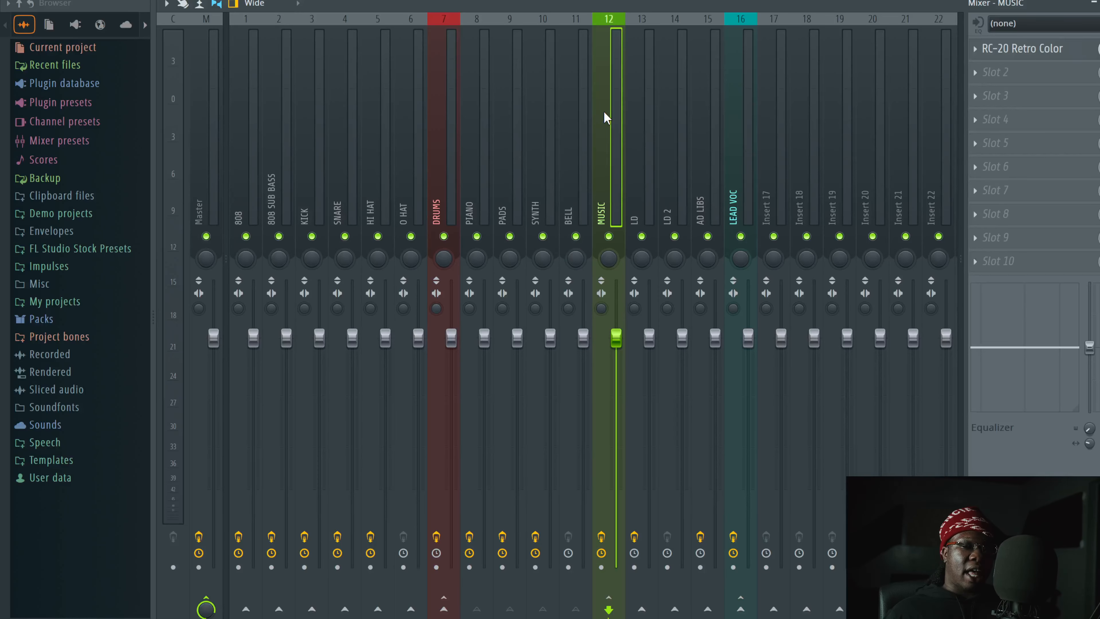
pyautogui.click(1041, 48)
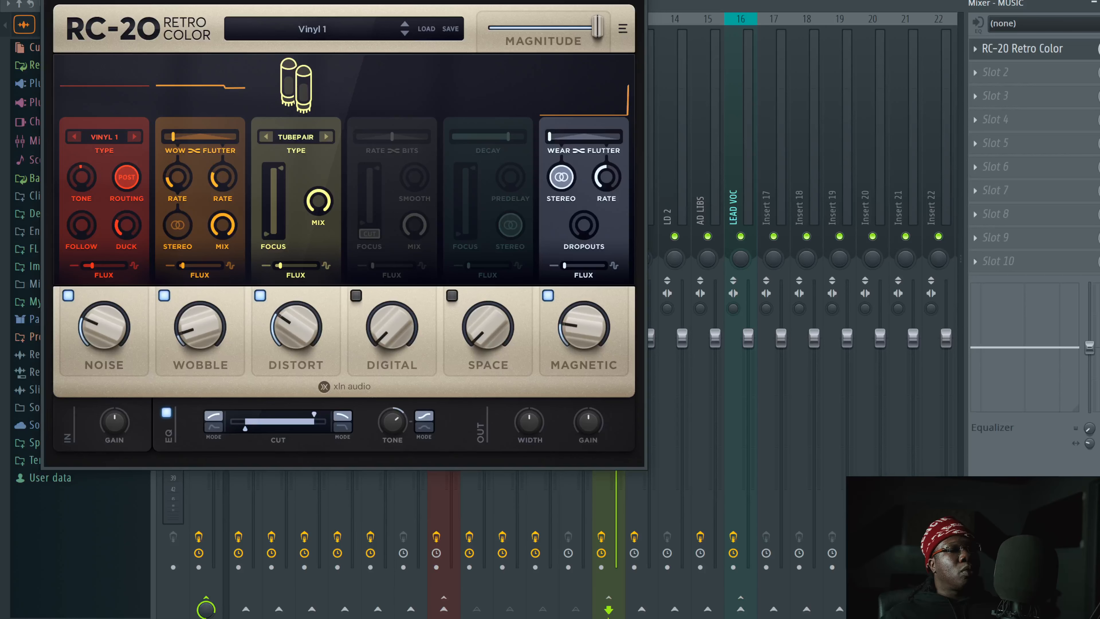
pyautogui.click(638, 0)
# Look over the effect chains of the LD, AD LIBS and LEAD VOC tracks
pyautogui.click(638, 130)
pyautogui.click(693, 125)
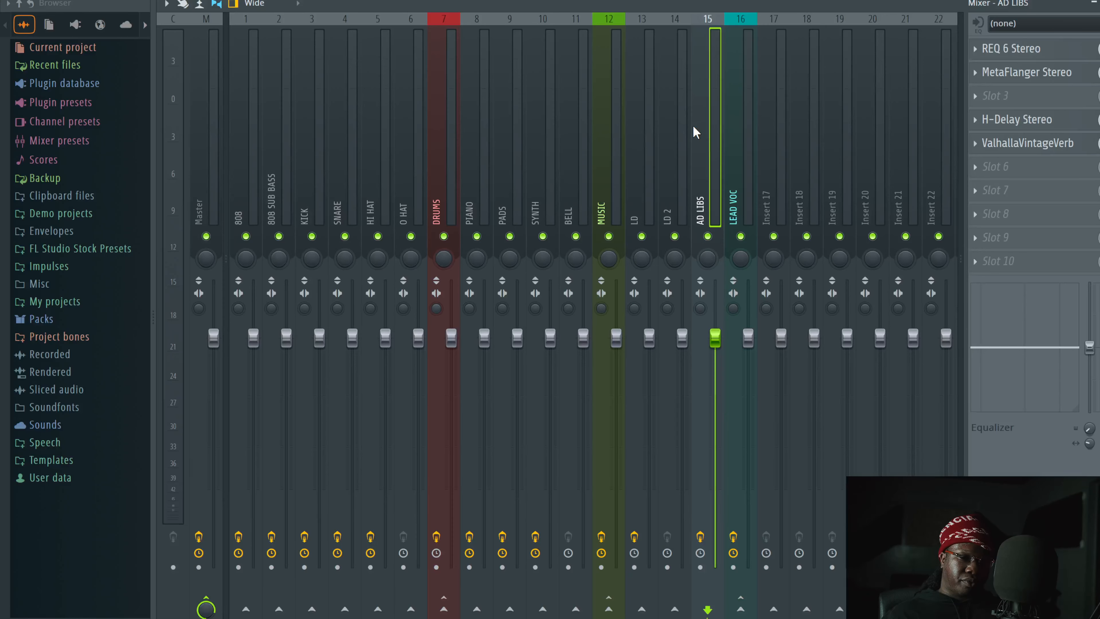
pyautogui.click(736, 124)
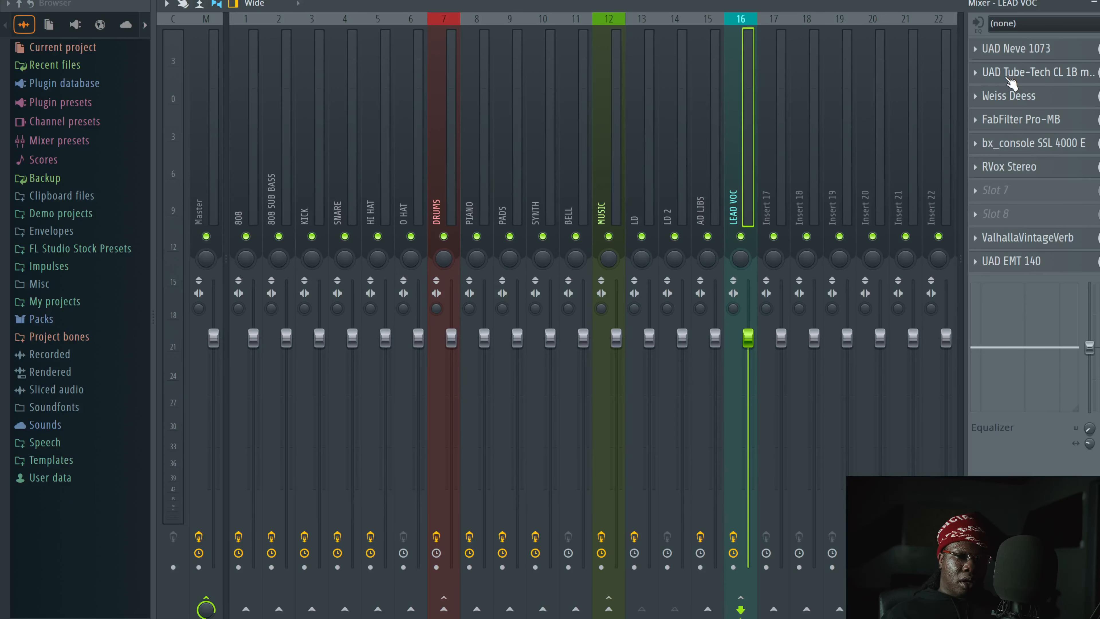
# View the UAD Neve 1073 and UAD Tube-Tech CL 1B mk II on the LEAD VOC track and close both
pyautogui.click(1017, 51)
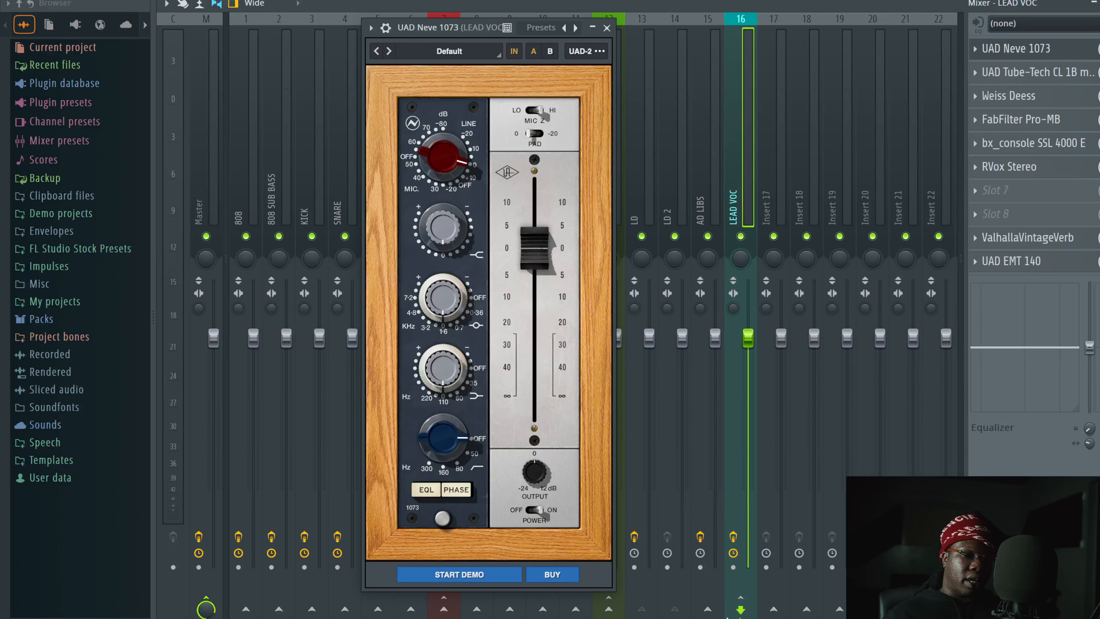
pyautogui.press('Escape')
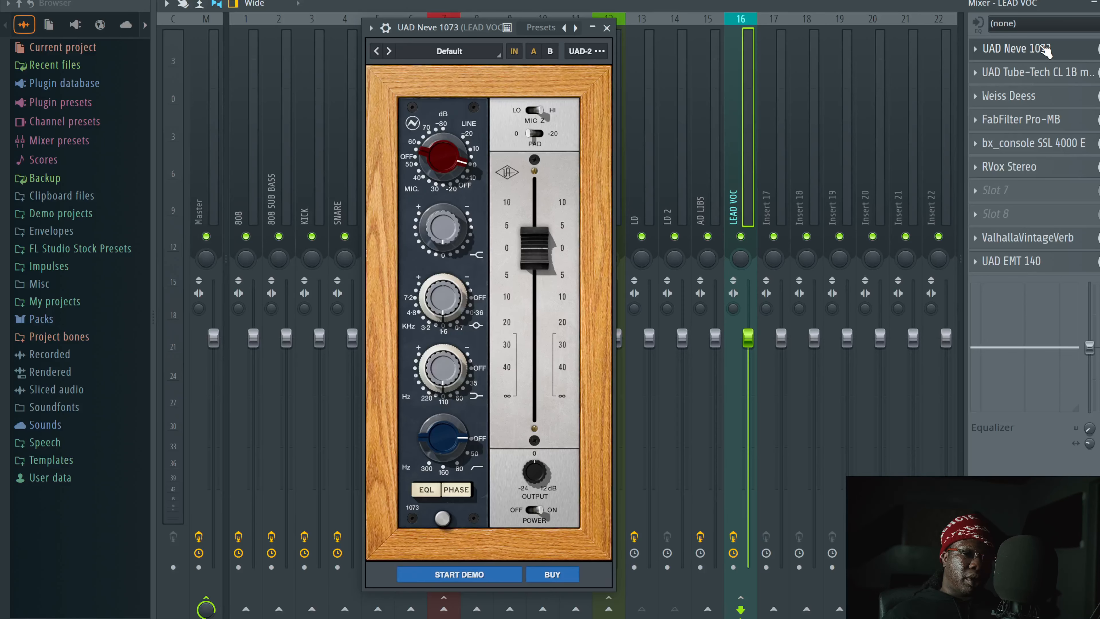
pyautogui.click(1035, 72)
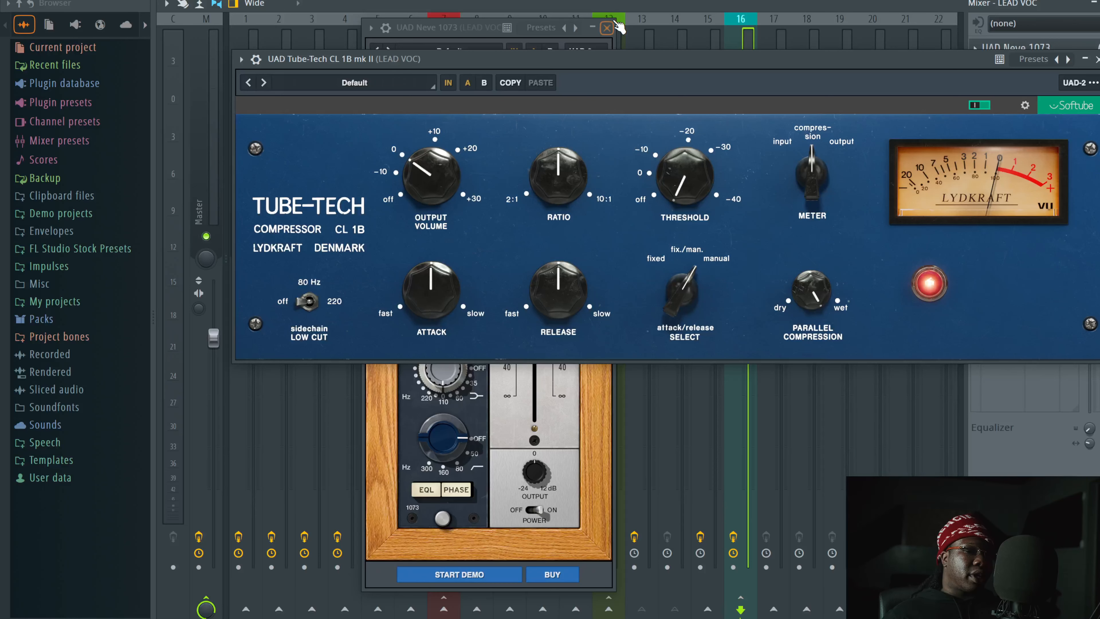
pyautogui.click(606, 28)
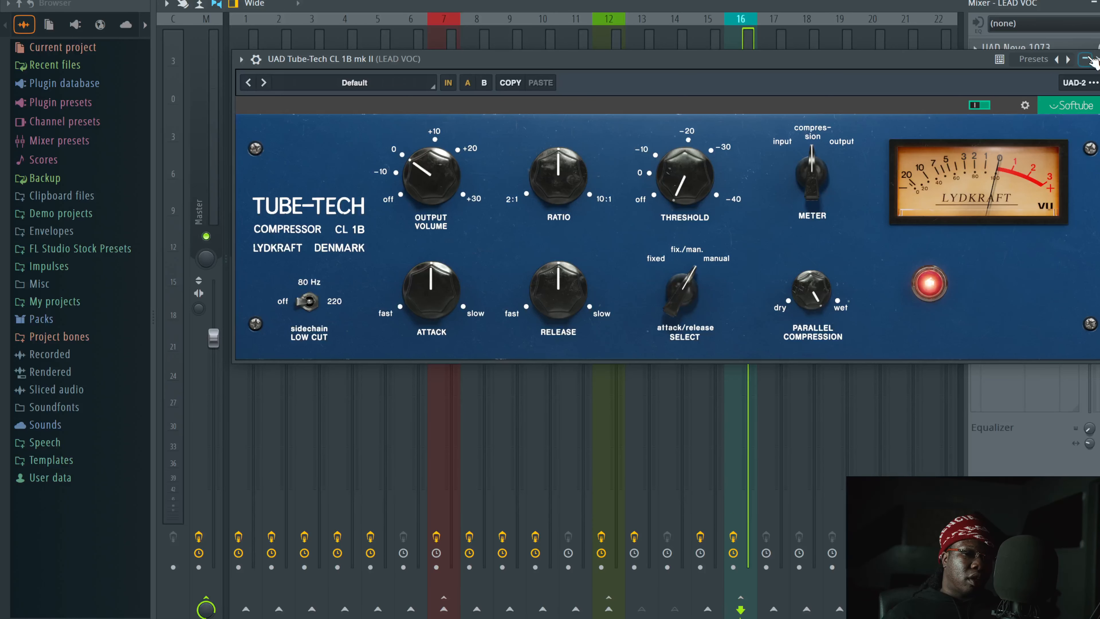
pyautogui.click(1087, 60)
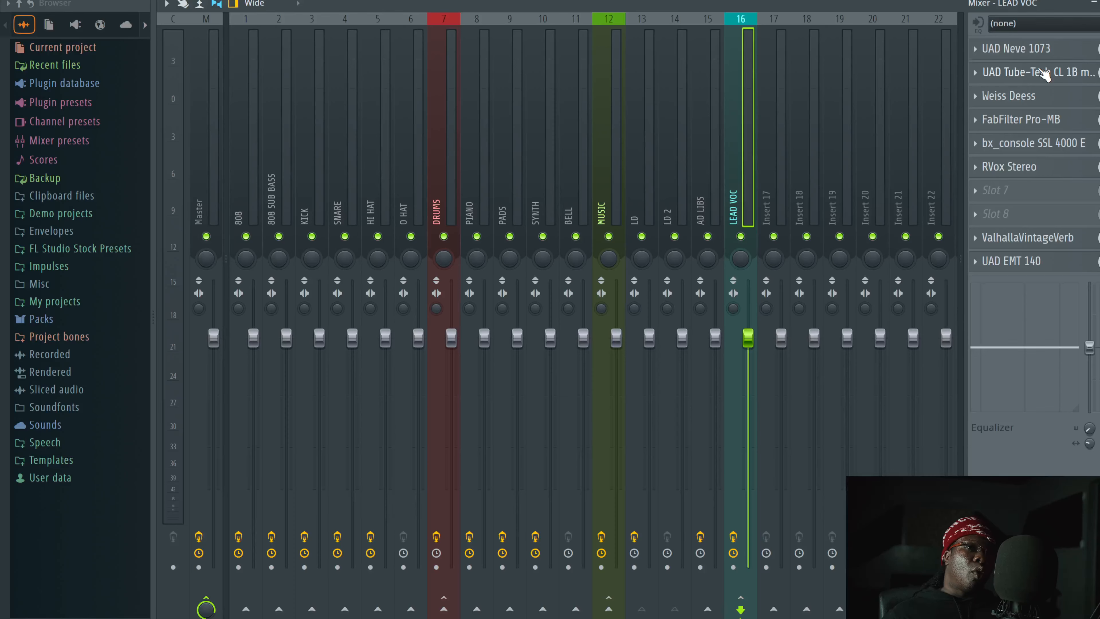
# View the Weiss Deess de-esser on the LEAD VOC track and close it
pyautogui.click(1041, 99)
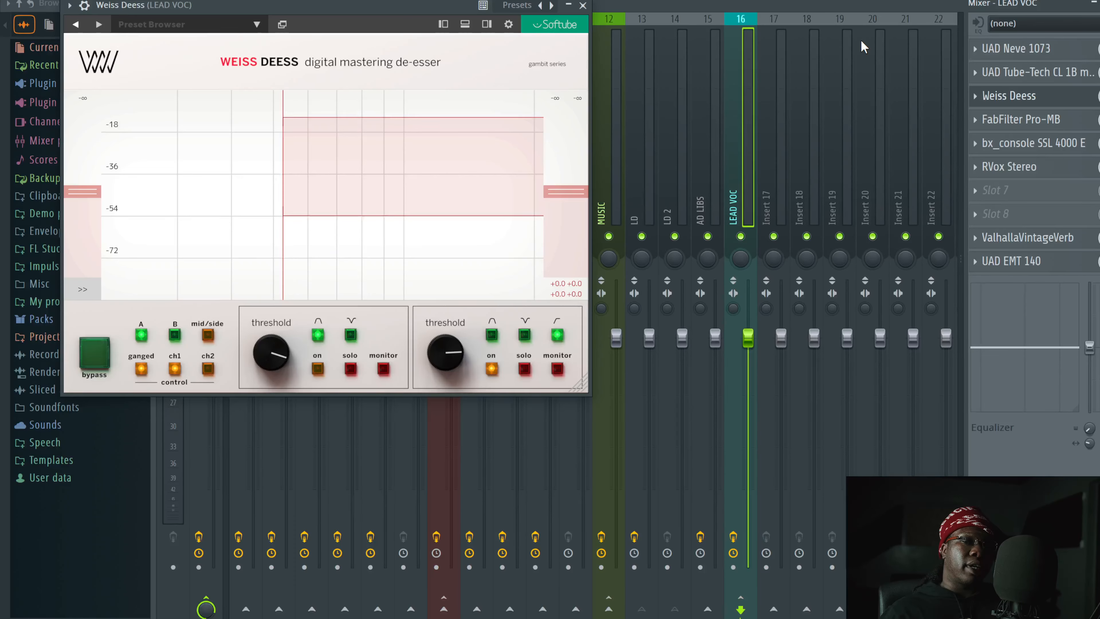
pyautogui.click(583, 5)
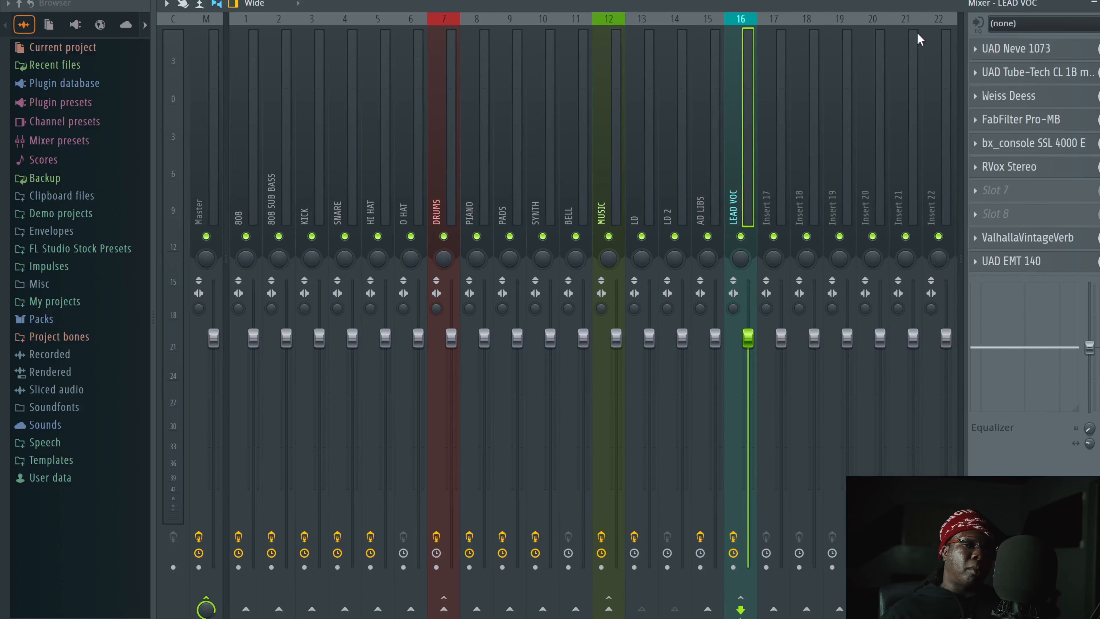
pyautogui.click(1001, 99)
pyautogui.click(586, 6)
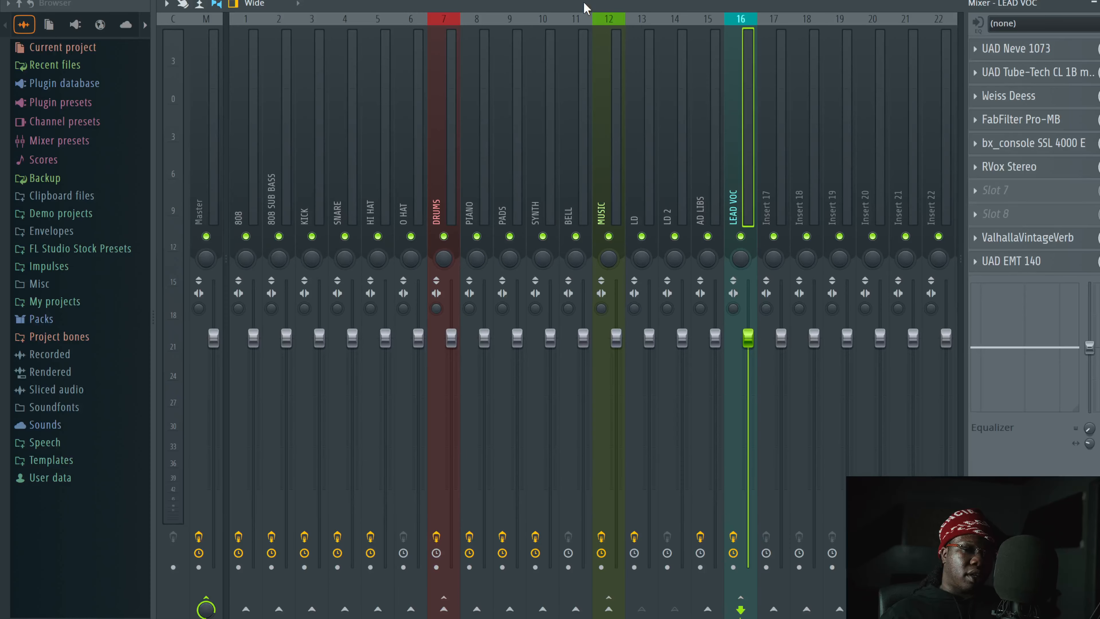
# View the FabFilter Pro-MB and bx_console SSL 4000 E on the LEAD VOC track, closing each one
pyautogui.click(1046, 119)
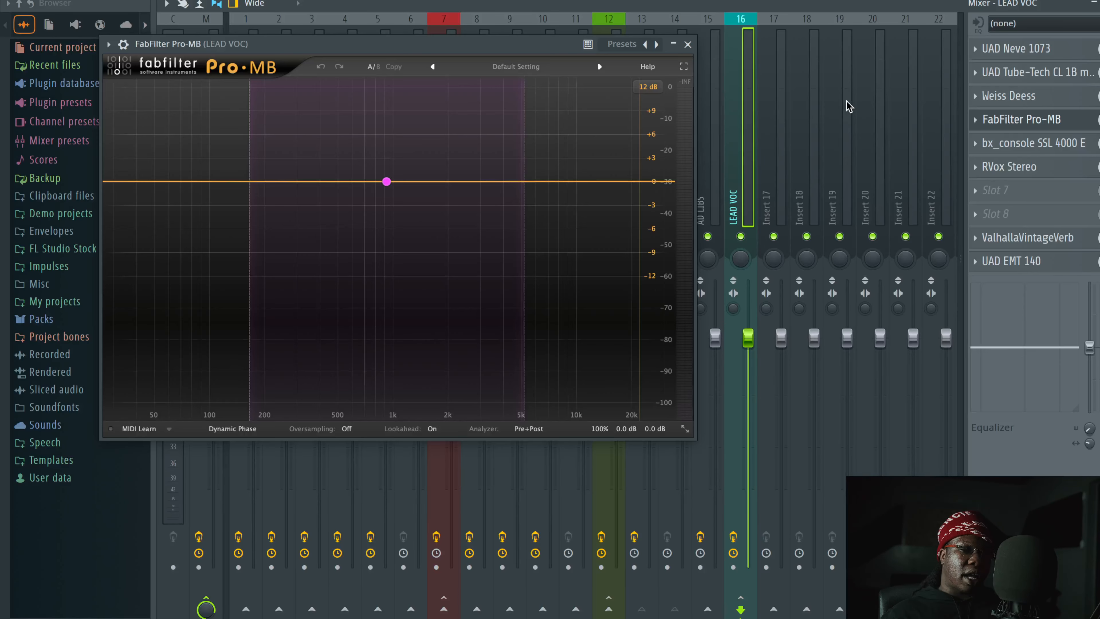
pyautogui.click(688, 44)
pyautogui.click(1065, 143)
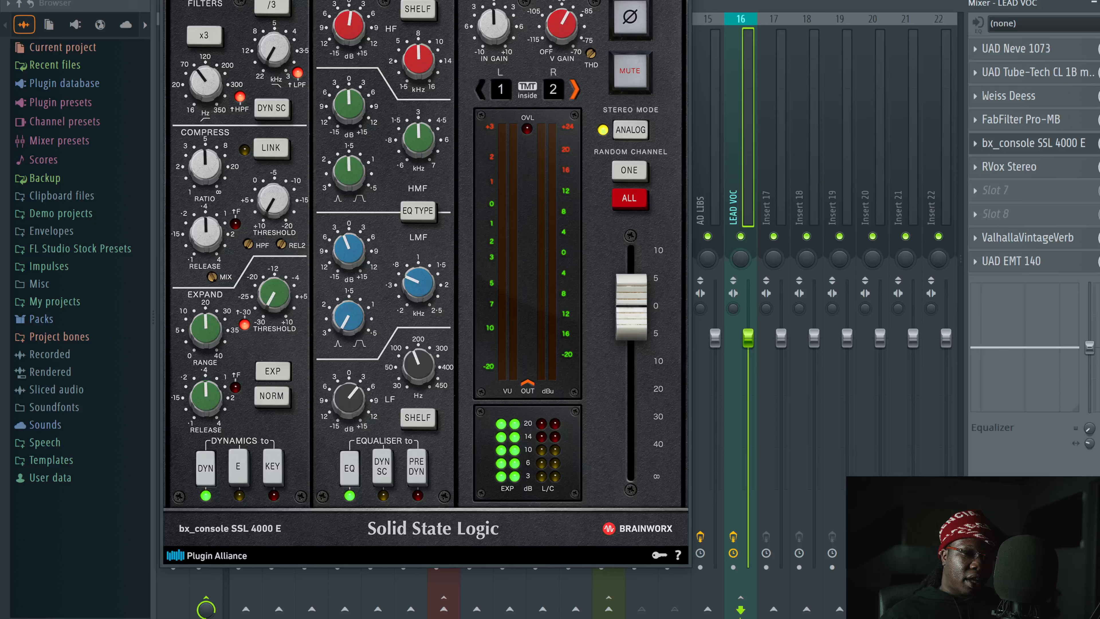
pyautogui.press('Escape')
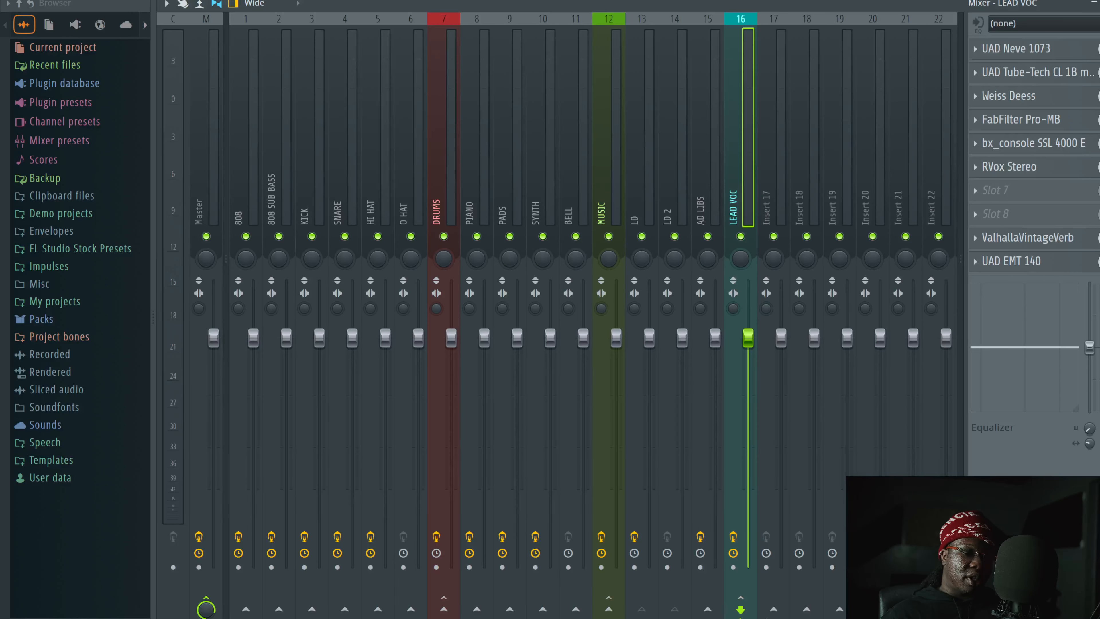